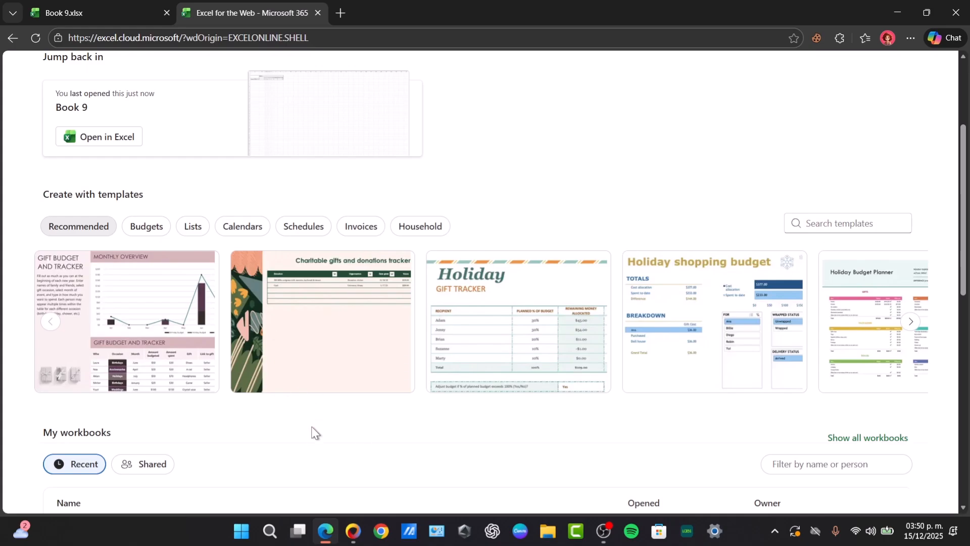
# Create a new blank workbook from the start page.
pyautogui.scroll(3, 313, 432)
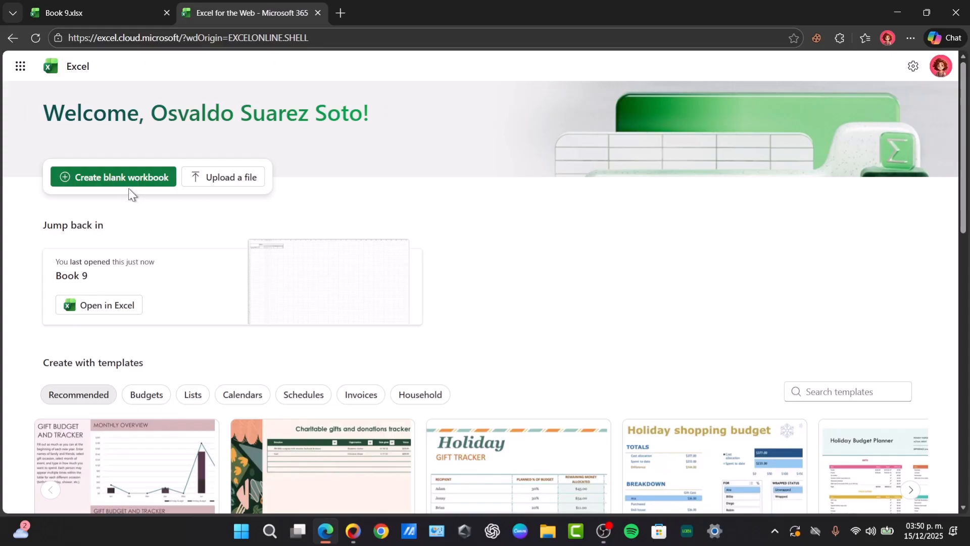
pyautogui.click(116, 181)
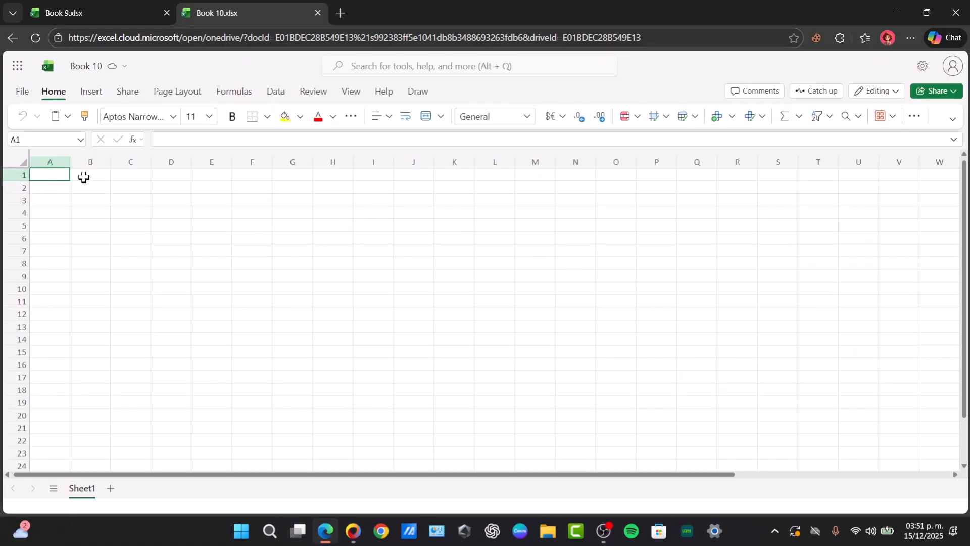
# Enter the headers PRICE, BUDGET, REAL PRICE and DISCOUNT in B1 through E1, keeping automatic text fitting on.
pyautogui.click(85, 176)
pyautogui.click(65, 176)
pyautogui.click(92, 178)
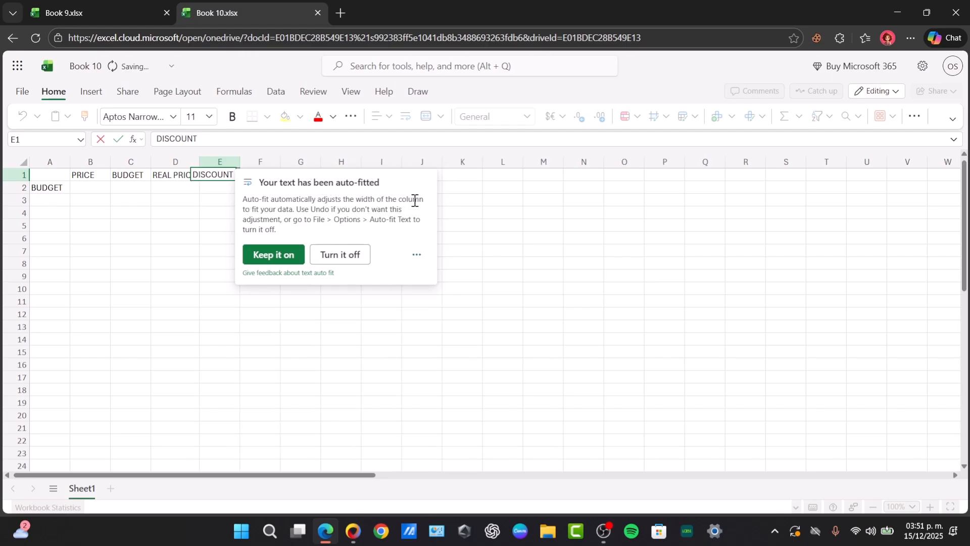
pyautogui.click(276, 254)
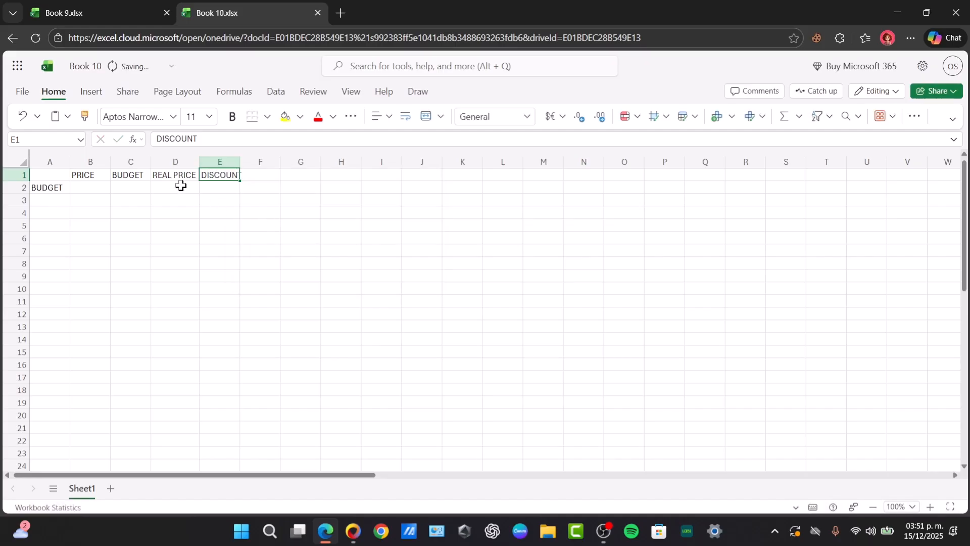
# Replace the label in A2 with FOOD.
pyautogui.click(37, 190)
pyautogui.click(99, 186)
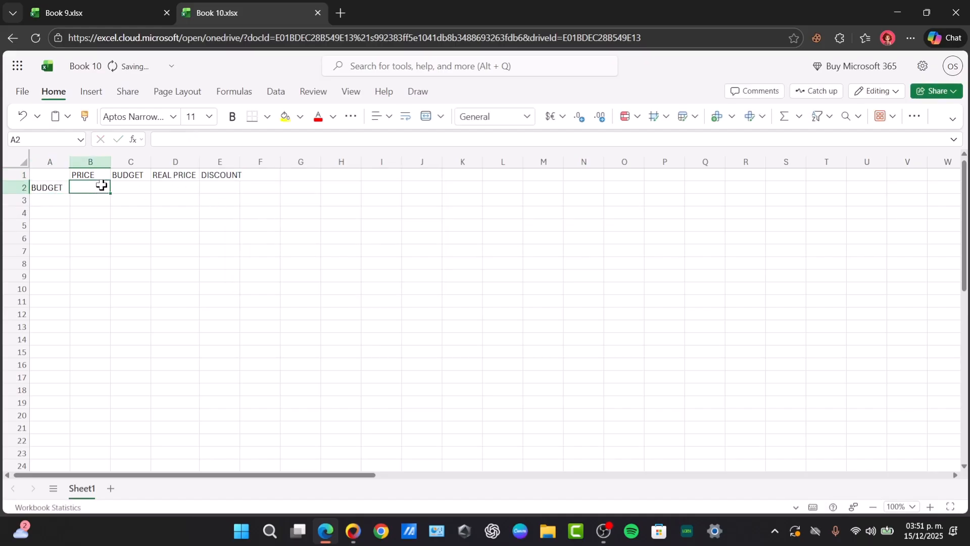
pyautogui.click(52, 188)
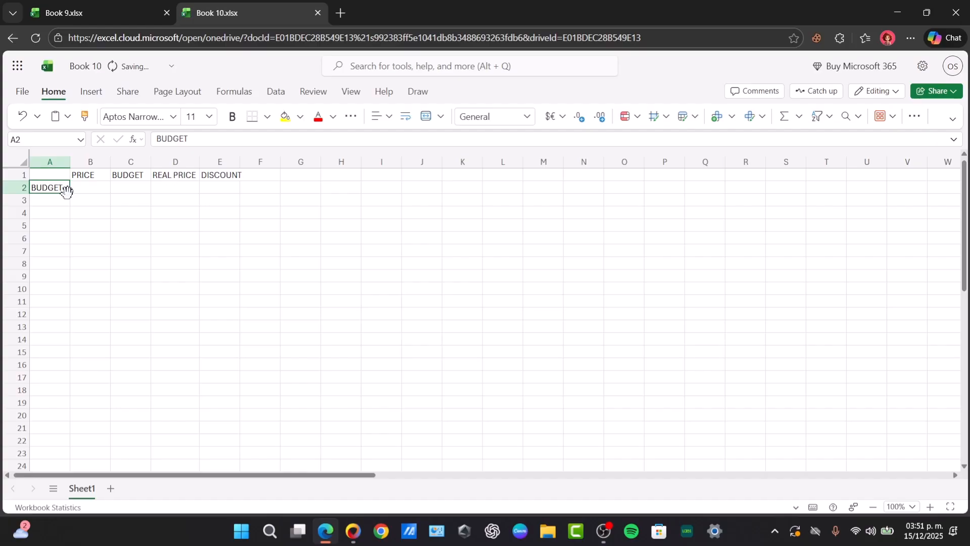
pyautogui.write('FOOD')
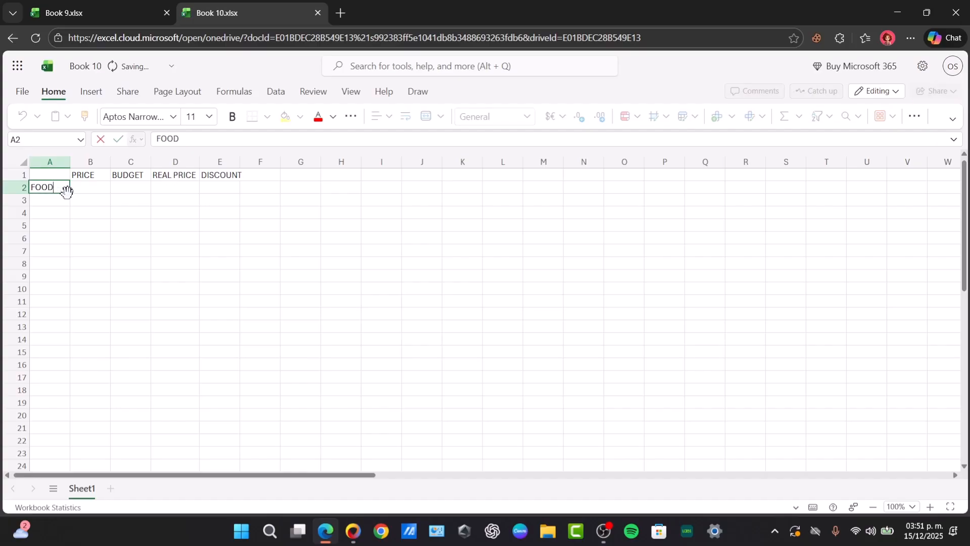
pyautogui.press('Return')
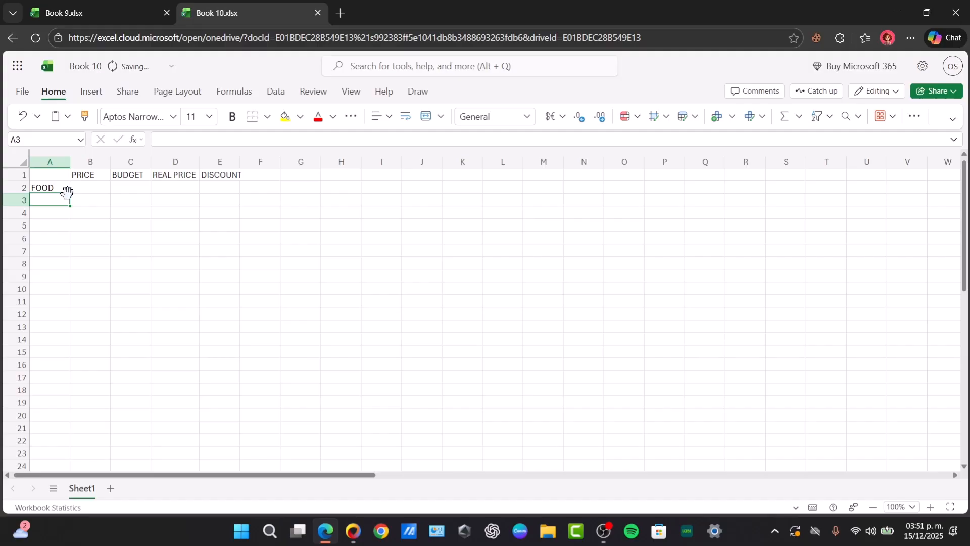
# Enter the row labels SPORTS in A3 and SCHOOL in A4.
pyautogui.write('GROCIER')
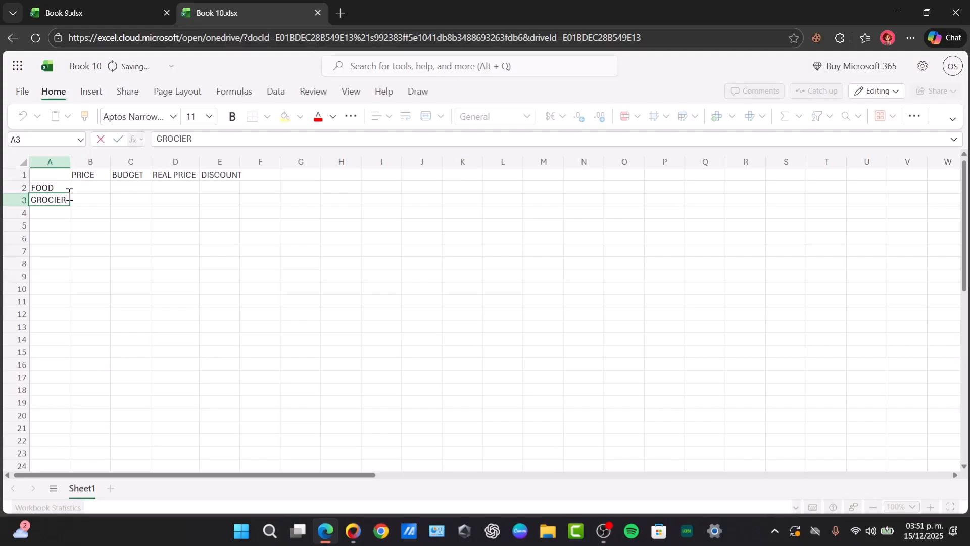
pyautogui.press('BackSpace')
pyautogui.press('BackSpace')
pyautogui.press('BackSpace')
pyautogui.press('BackSpace')
pyautogui.write('SPORTS')
pyautogui.press('Return')
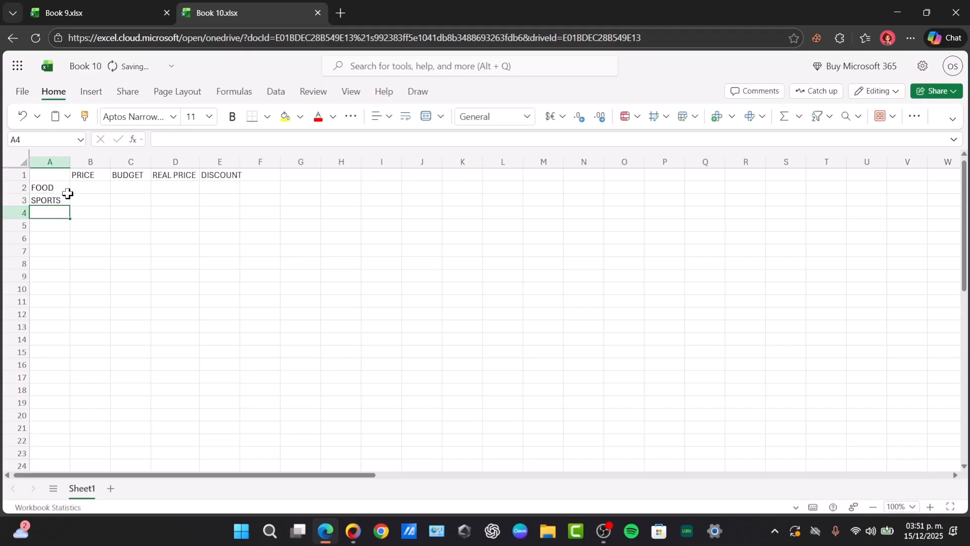
pyautogui.write('SCHOOL')
pyautogui.press('Return')
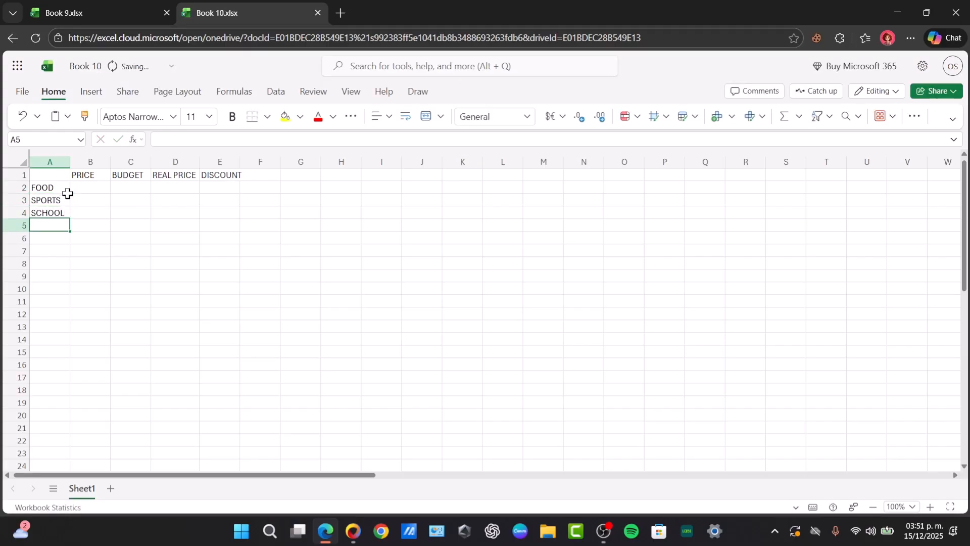
# Enter the row label TRAVEL in A5.
pyautogui.write('SAVIN')
pyautogui.press('BackSpace')
pyautogui.press('BackSpace')
pyautogui.press('BackSpace')
pyautogui.press('BackSpace')
pyautogui.press('BackSpace')
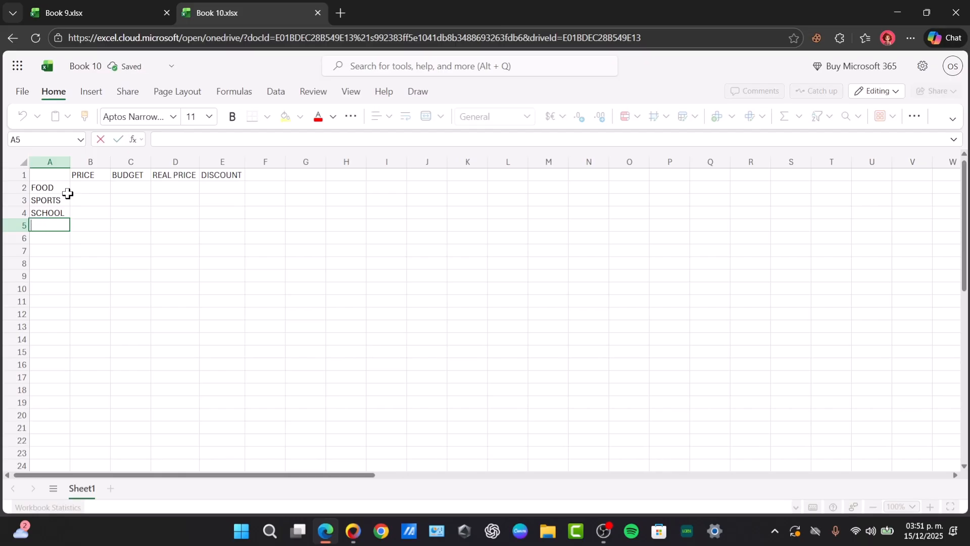
pyautogui.write('TRAVEL')
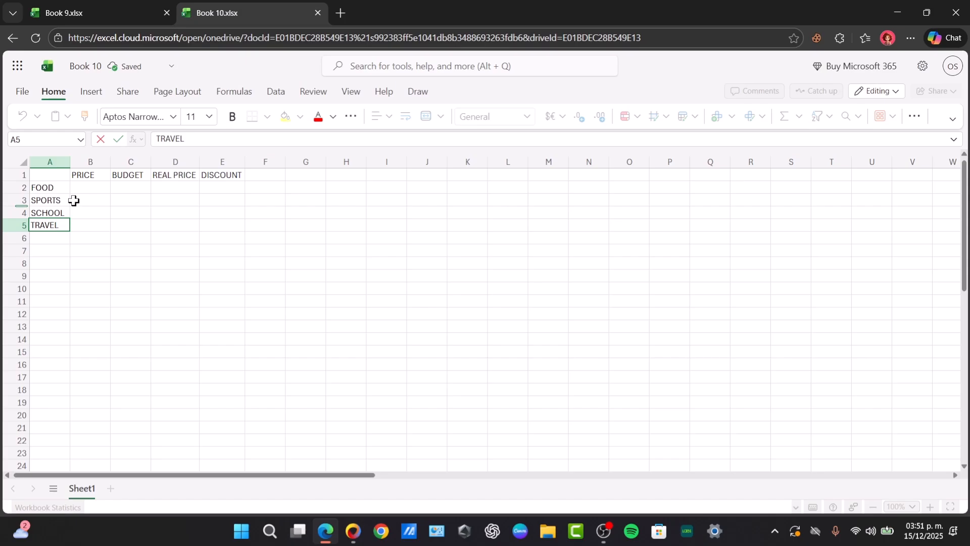
# Fill the PRICE column with 600 for FOOD, 800 for SPORTS, 796 for SCHOOL and 800 for TRAVEL.
pyautogui.click(102, 192)
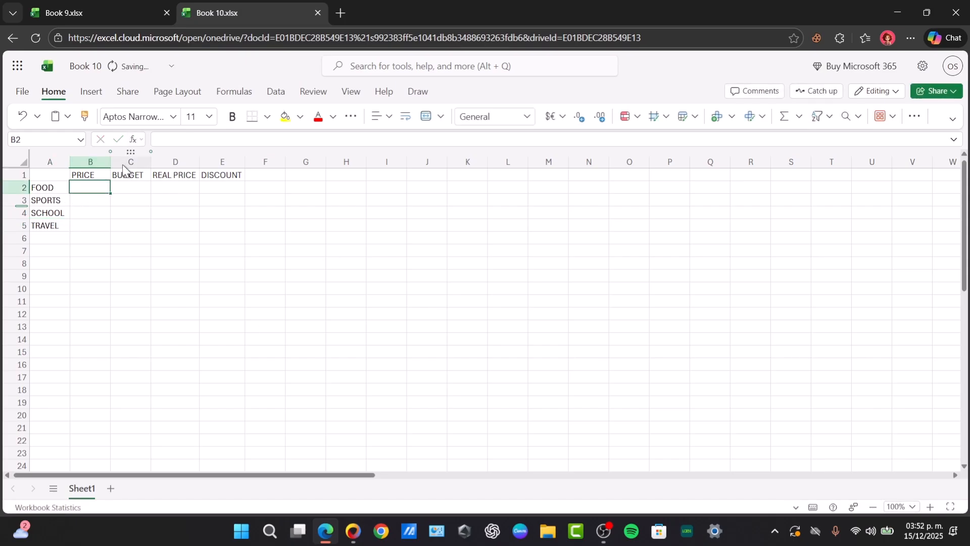
pyautogui.write('600')
pyautogui.click(95, 198)
pyautogui.write('800')
pyautogui.click(97, 212)
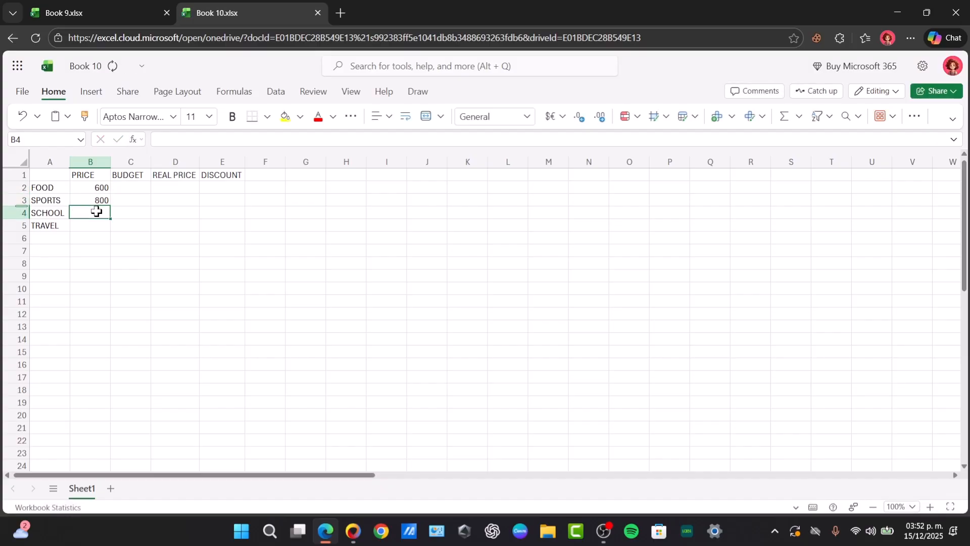
pyautogui.write('796')
pyautogui.click(93, 223)
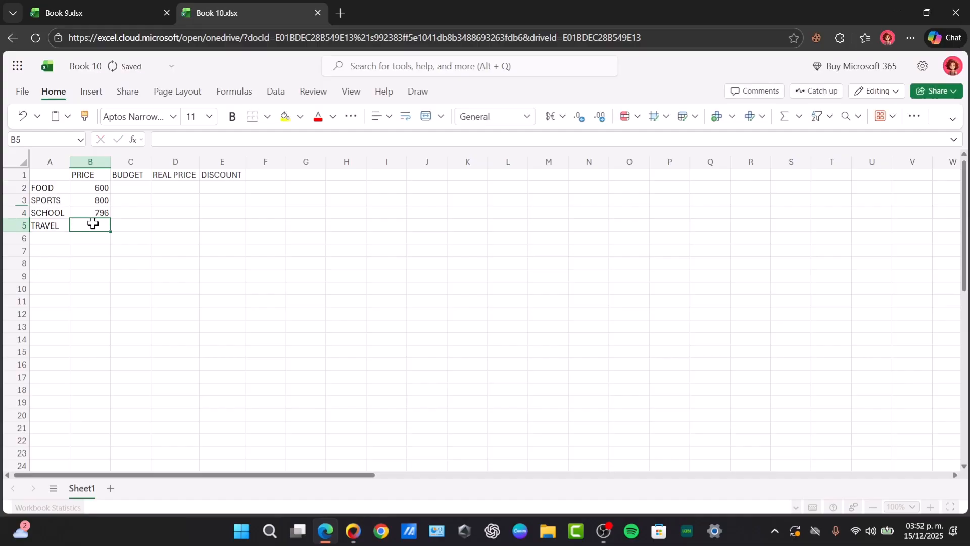
pyautogui.write('800')
# Fill the BUDGET column with 900 for FOOD, 800 for SPORTS, 900 for SCHOOL and 900 for TRAVEL.
pyautogui.click(138, 187)
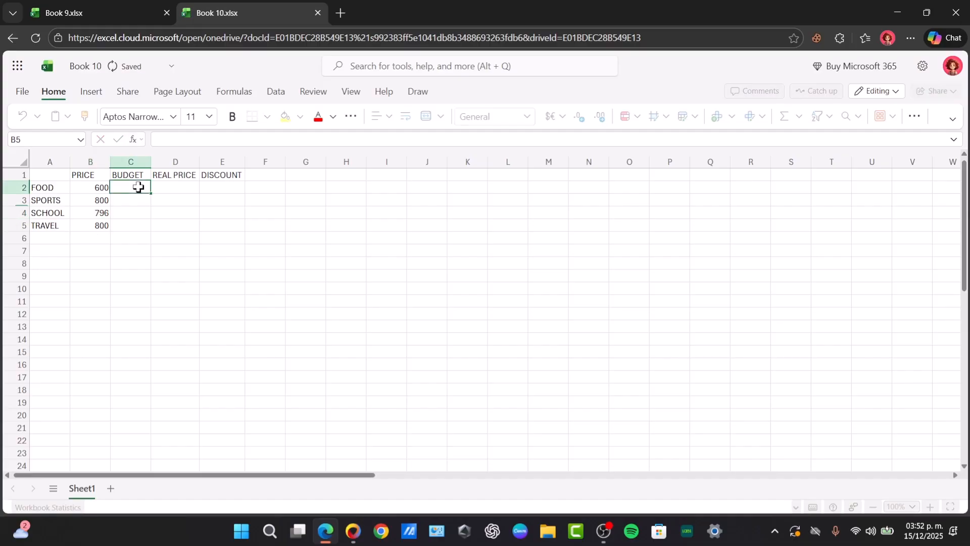
pyautogui.write('900')
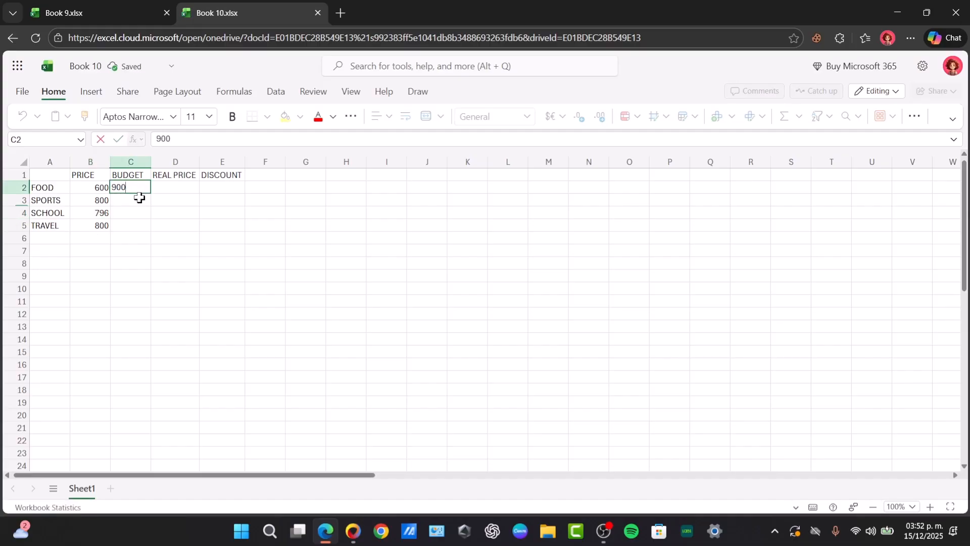
pyautogui.click(137, 201)
pyautogui.write('800')
pyautogui.click(134, 212)
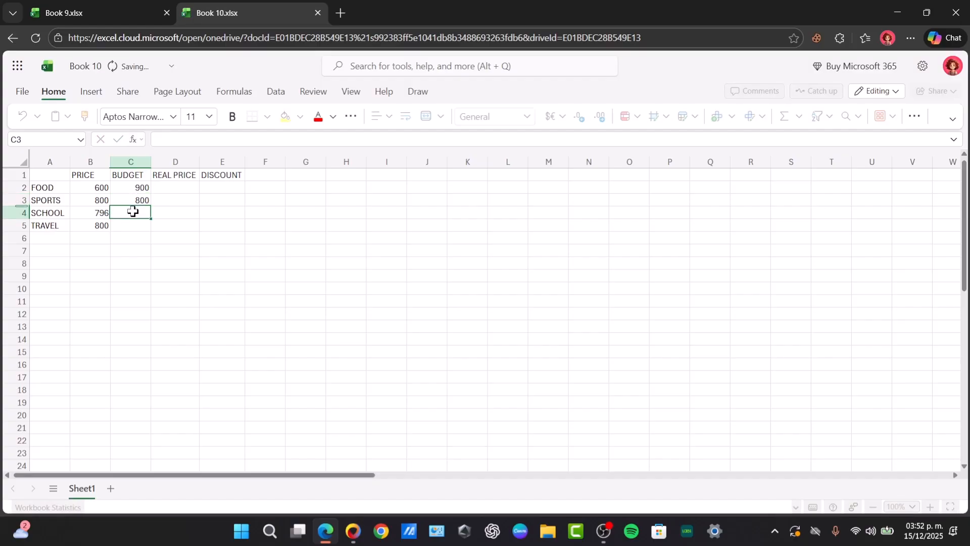
pyautogui.write('900')
pyautogui.click(140, 224)
pyautogui.write('900')
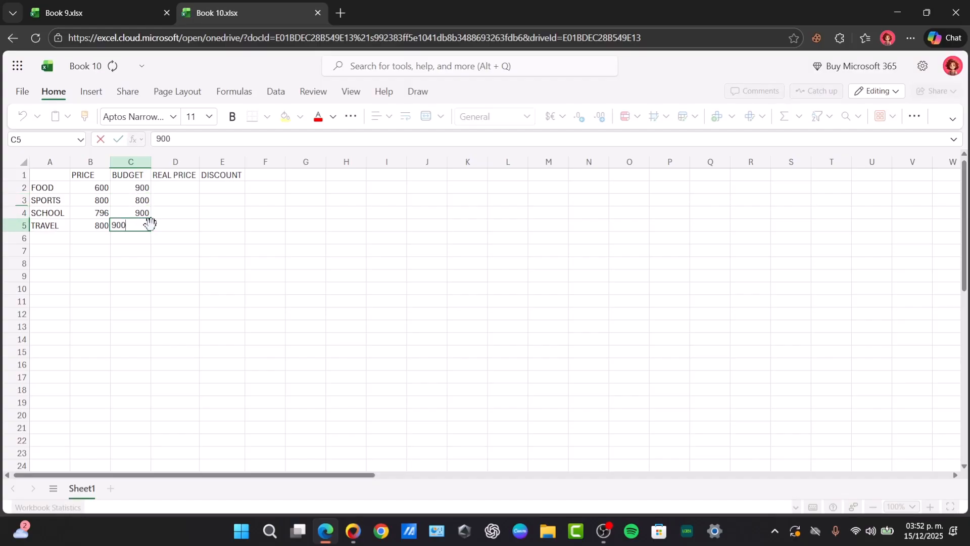
# Fill the REAL PRICE column with 1200 for FOOD, 1450 for SPORTS, 1200 for SCHOOL and 100 for TRAVEL.
pyautogui.click(186, 188)
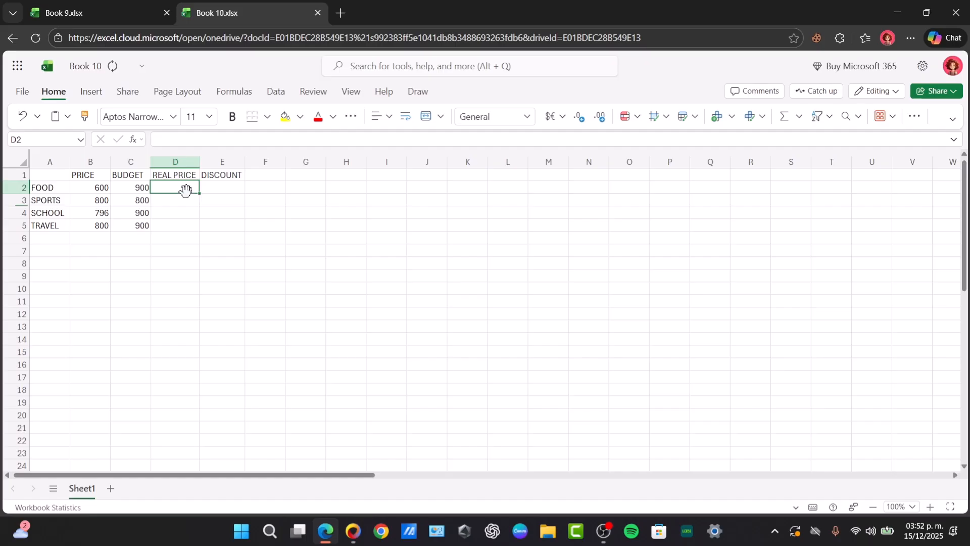
pyautogui.write('1200')
pyautogui.click(187, 200)
pyautogui.write('1450')
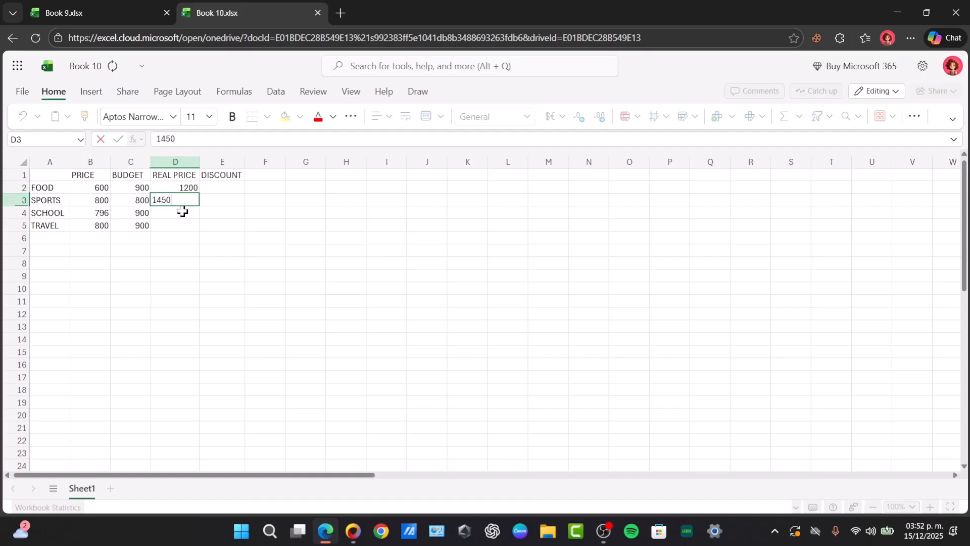
pyautogui.click(182, 211)
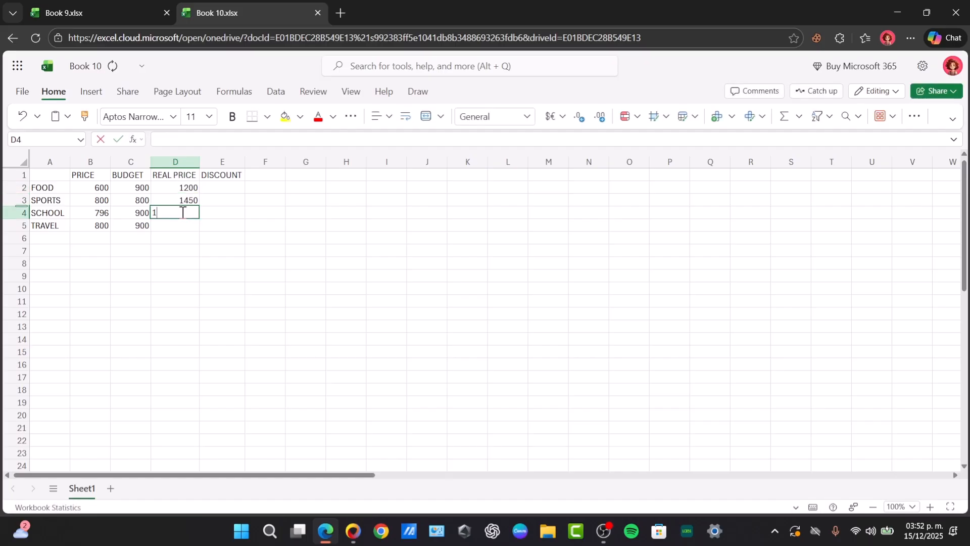
pyautogui.write('1200')
pyautogui.click(183, 224)
pyautogui.write('100')
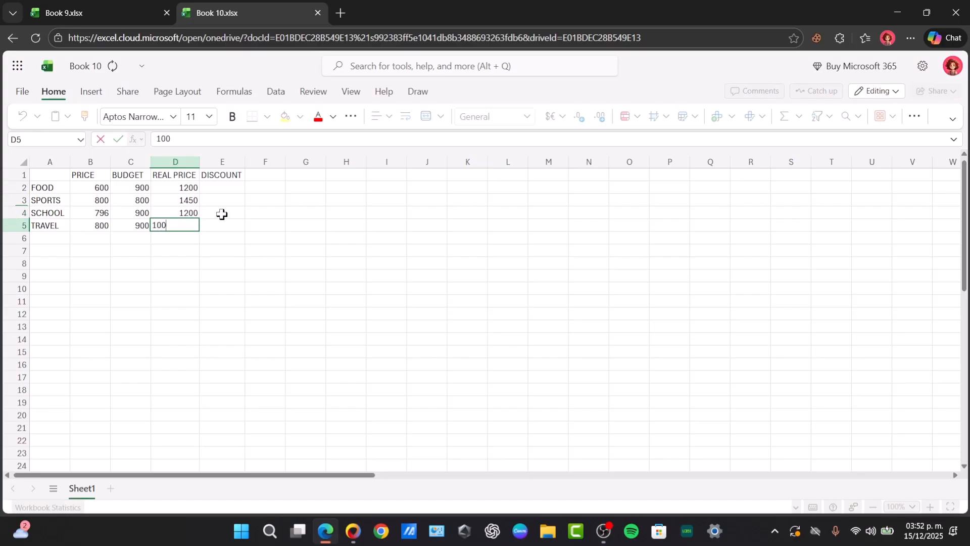
# Fill the DISCOUNT column with 5 for FOOD, 10 for SPORTS, 0 for SCHOOL and 5 for TRAVEL.
pyautogui.click(228, 190)
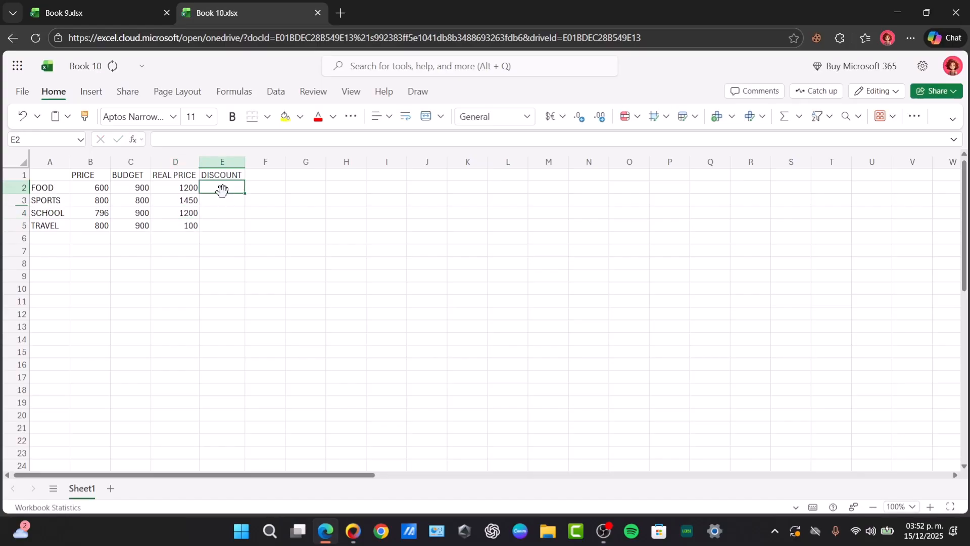
pyautogui.write('5')
pyautogui.click(224, 202)
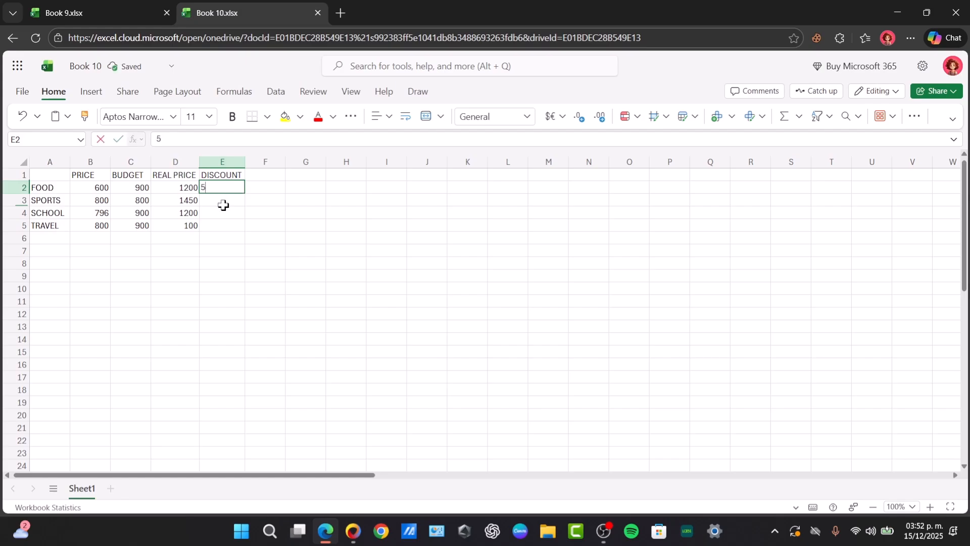
pyautogui.write('10')
pyautogui.click(224, 212)
pyautogui.write('0')
pyautogui.click(223, 223)
pyautogui.write('5')
pyautogui.press('Return')
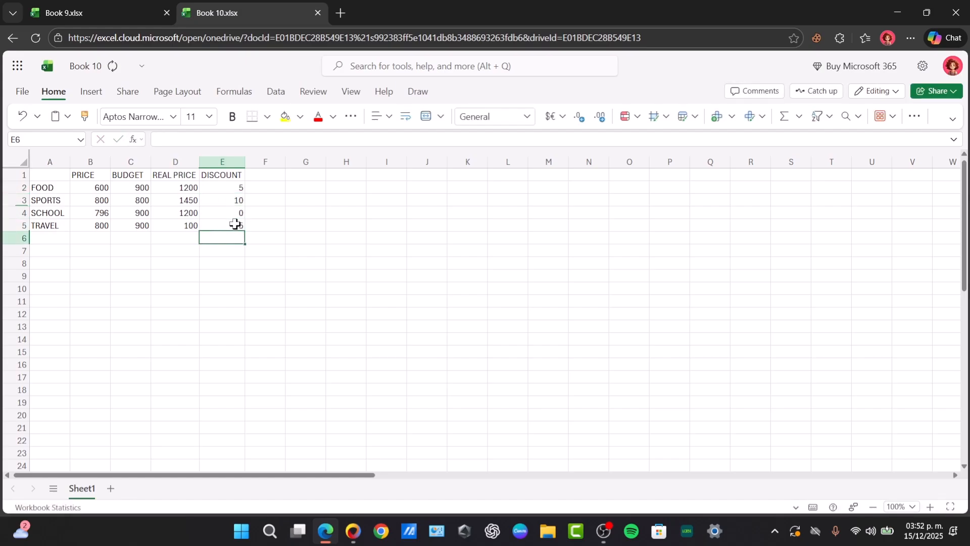
pyautogui.moveTo(234, 225); pyautogui.dragTo(238, 190)
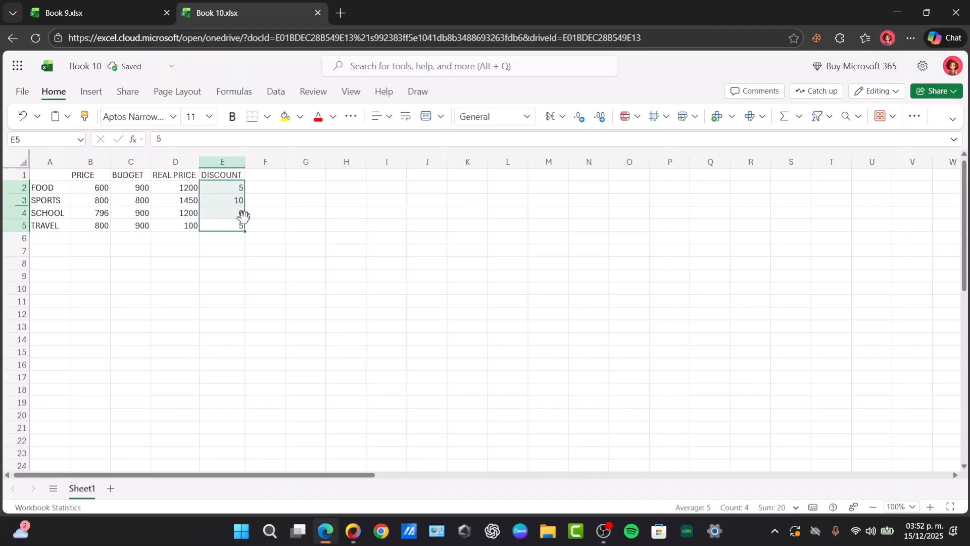
pyautogui.click(84, 95)
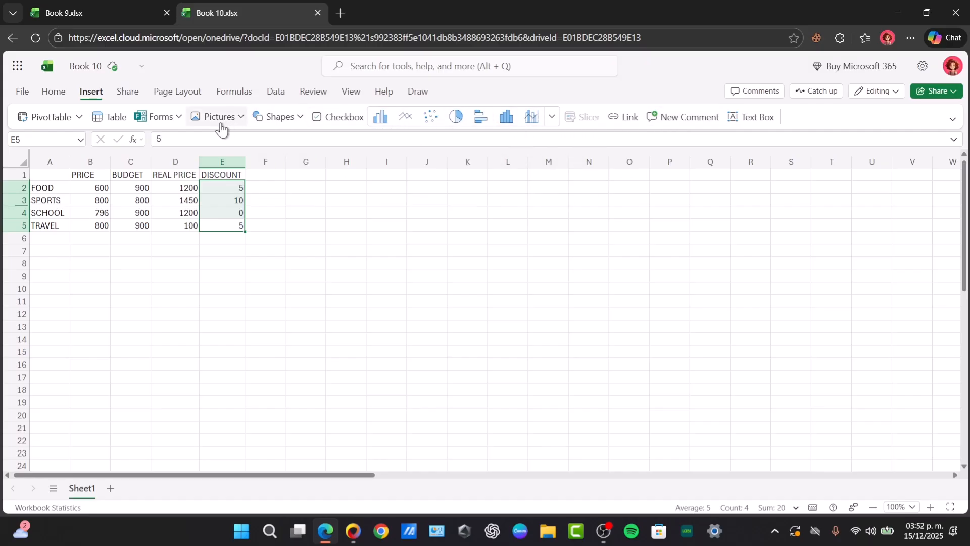
pyautogui.click(128, 92)
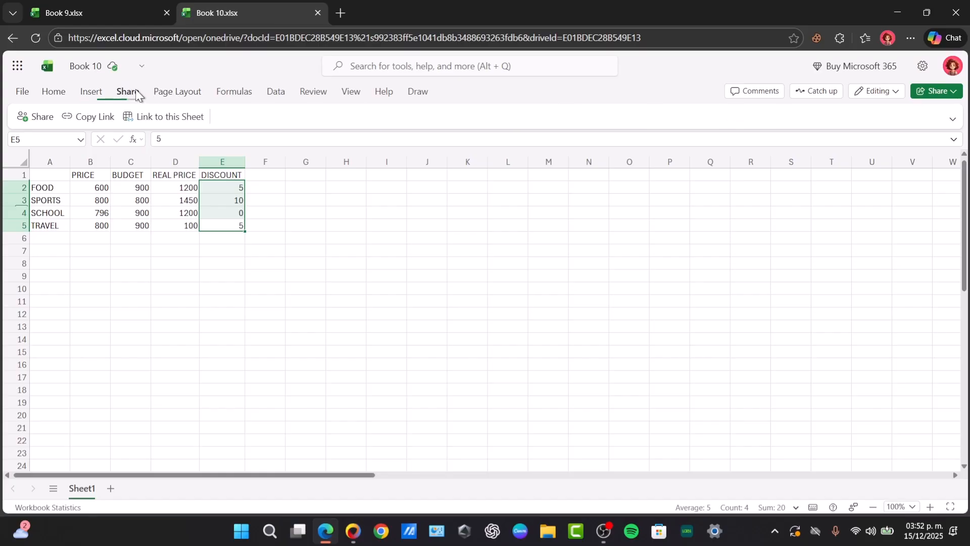
pyautogui.click(177, 92)
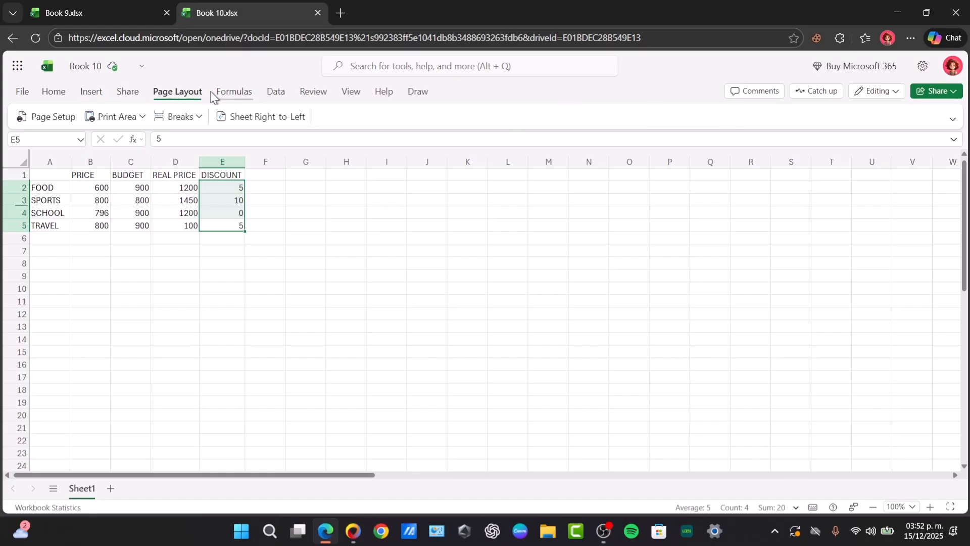
pyautogui.click(233, 92)
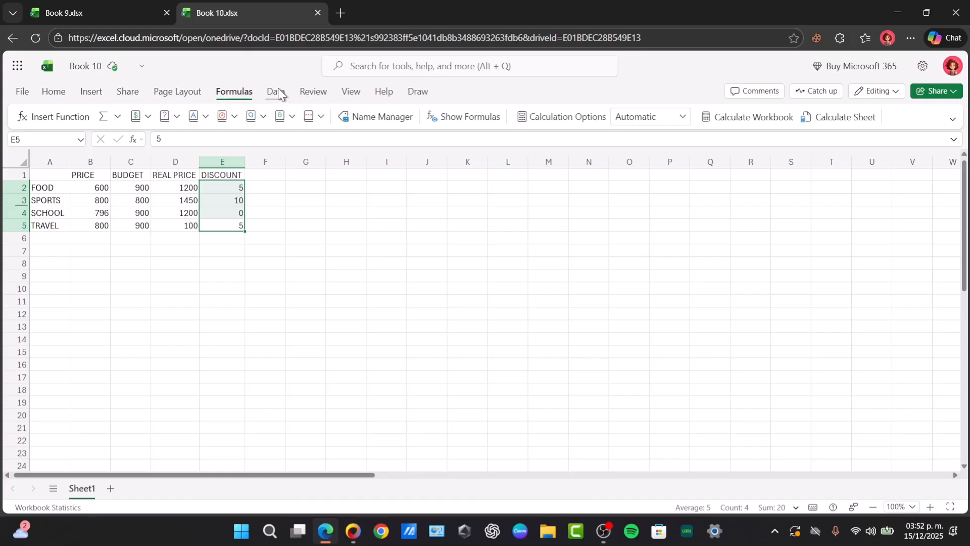
pyautogui.click(278, 93)
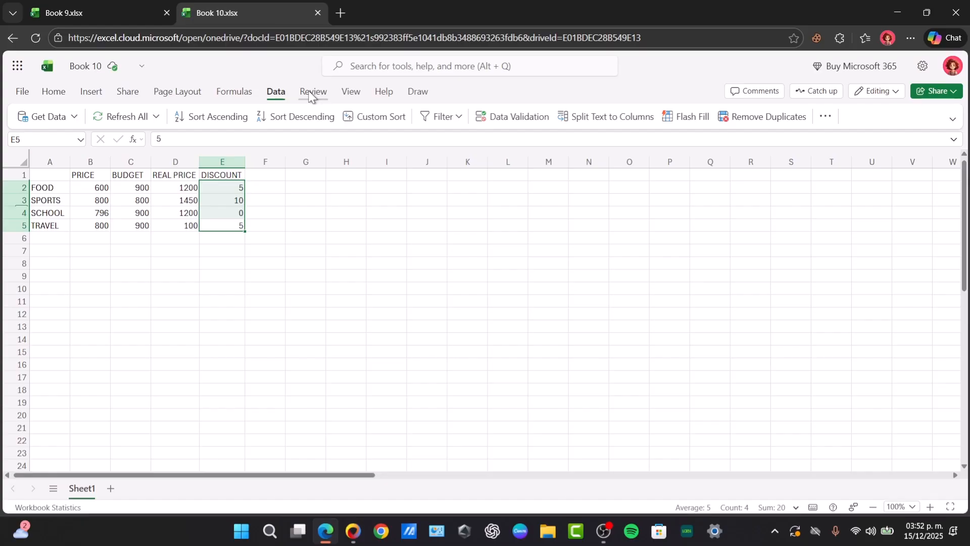
pyautogui.click(310, 93)
pyautogui.click(351, 96)
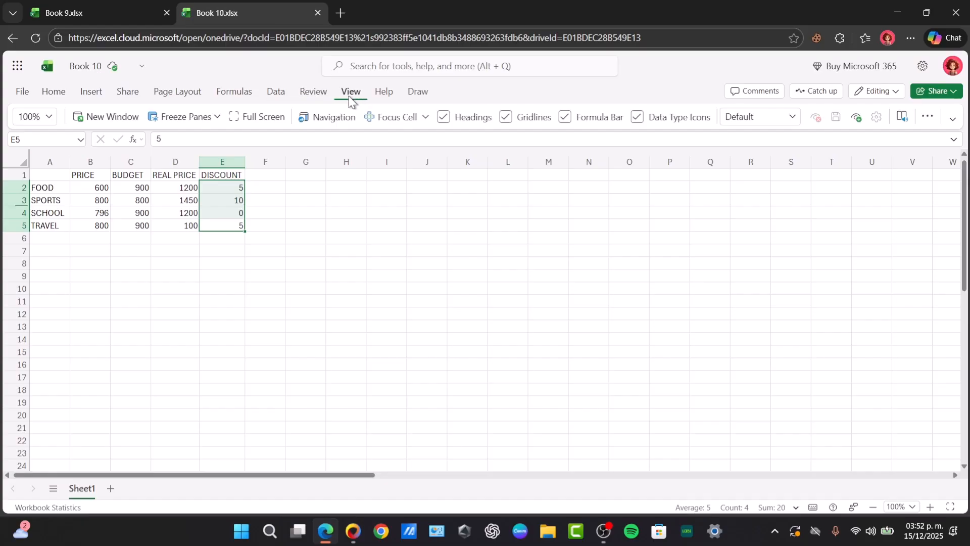
pyautogui.click(384, 94)
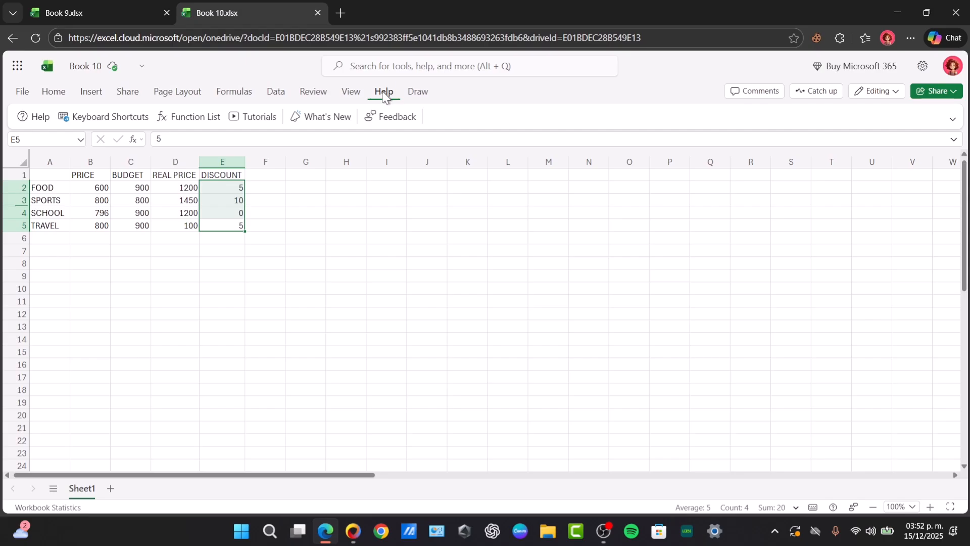
pyautogui.click(52, 92)
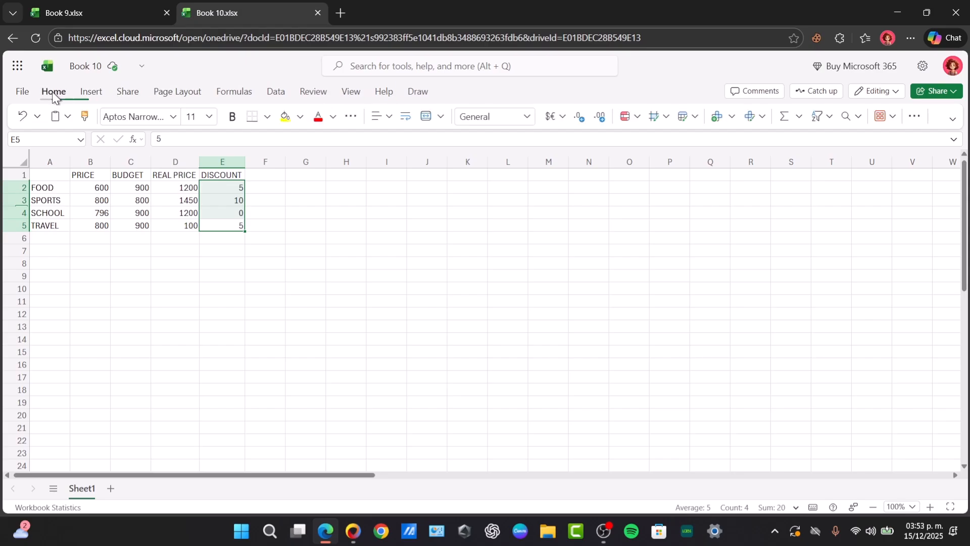
pyautogui.click(353, 119)
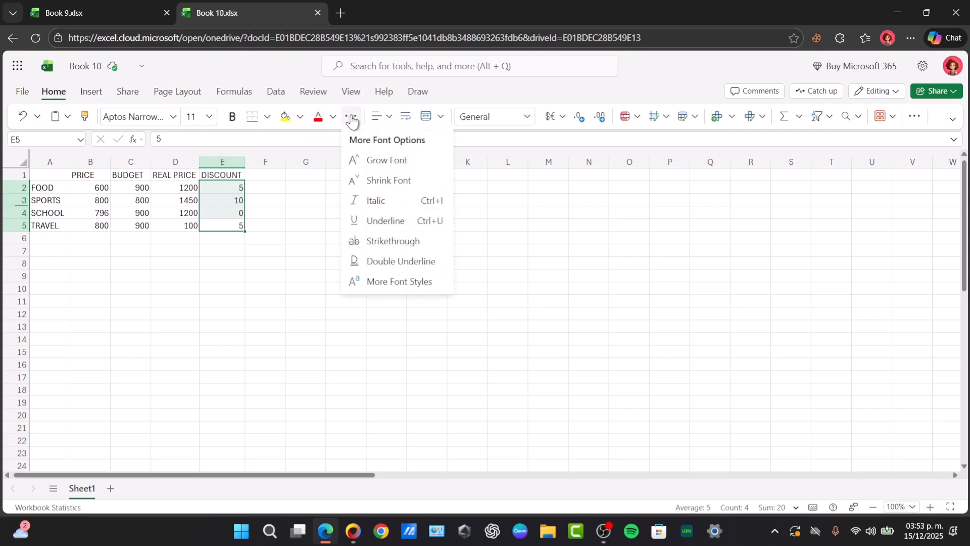
pyautogui.click(386, 119)
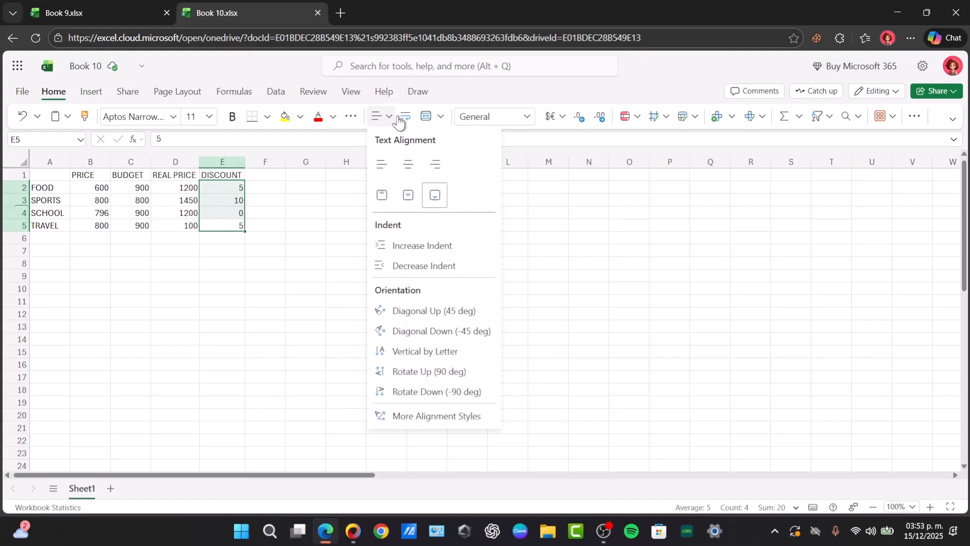
pyautogui.click(525, 103)
pyautogui.click(563, 120)
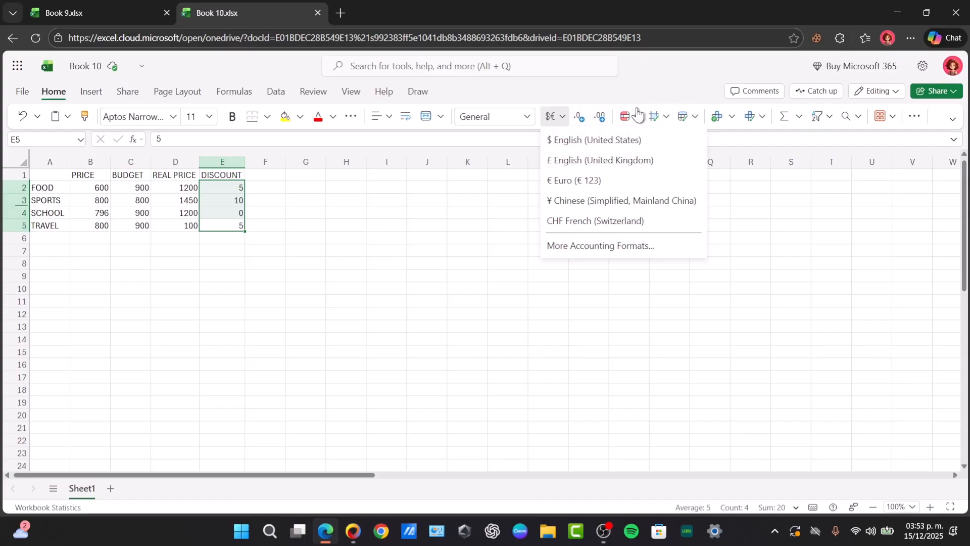
pyautogui.press('Escape')
# Apply the $ English (United States) accounting format to the table's values in B2:E5.
pyautogui.moveTo(89, 188); pyautogui.dragTo(233, 223)
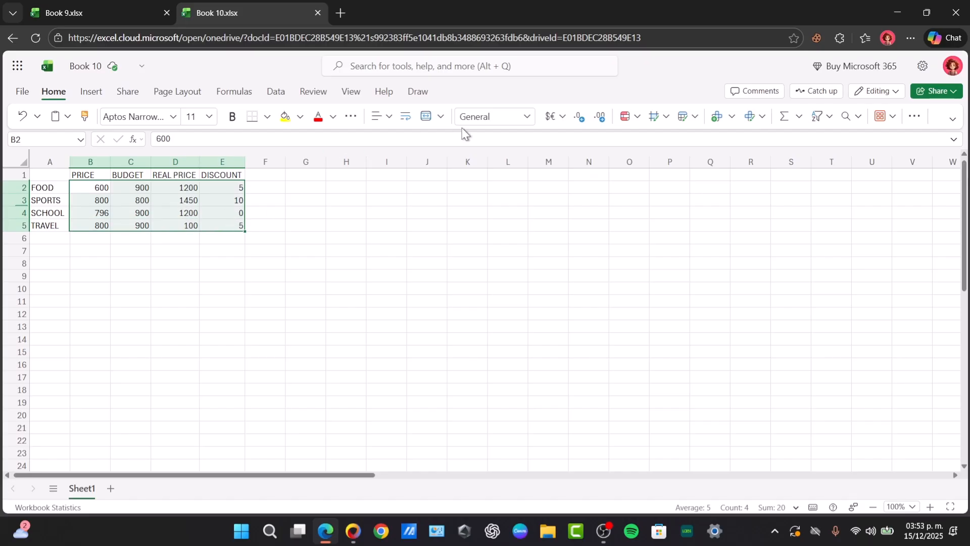
pyautogui.click(554, 117)
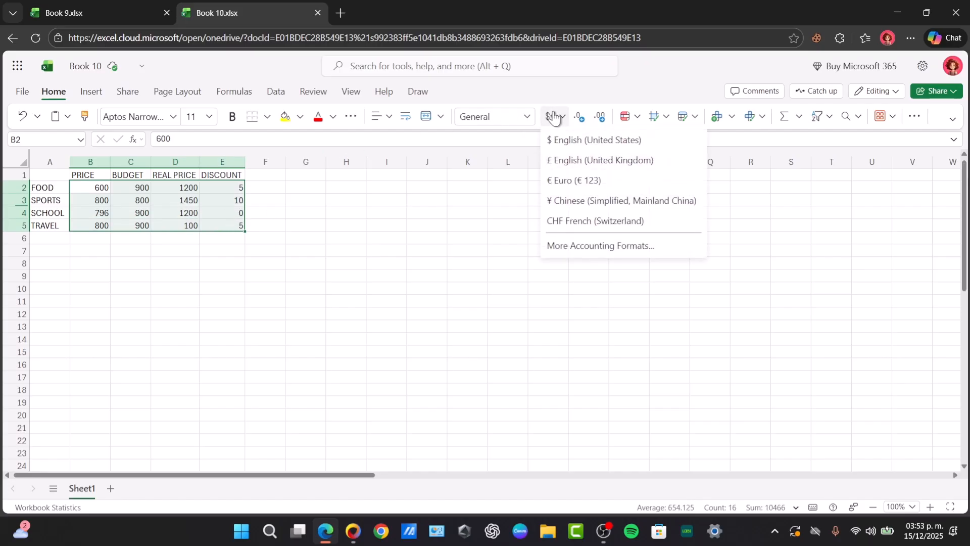
pyautogui.click(576, 139)
pyautogui.click(256, 224)
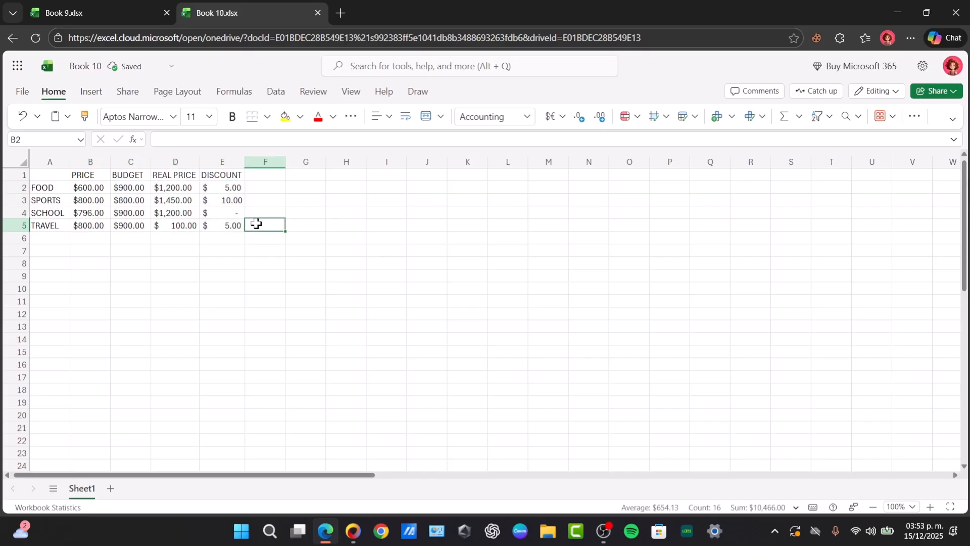
# Format the DISCOUNT values in E2:E5 as Percentage with 0 decimal places.
pyautogui.moveTo(223, 224); pyautogui.dragTo(229, 187)
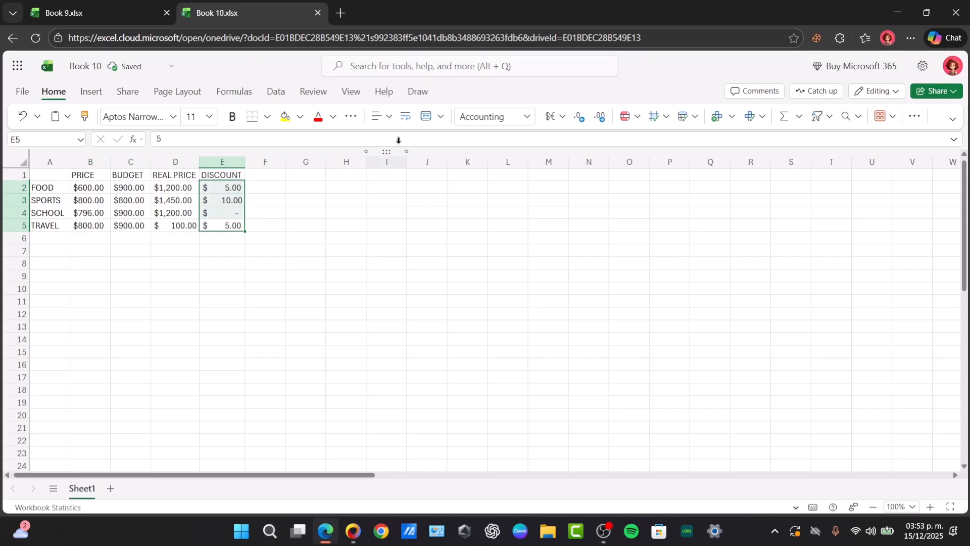
pyautogui.click(550, 118)
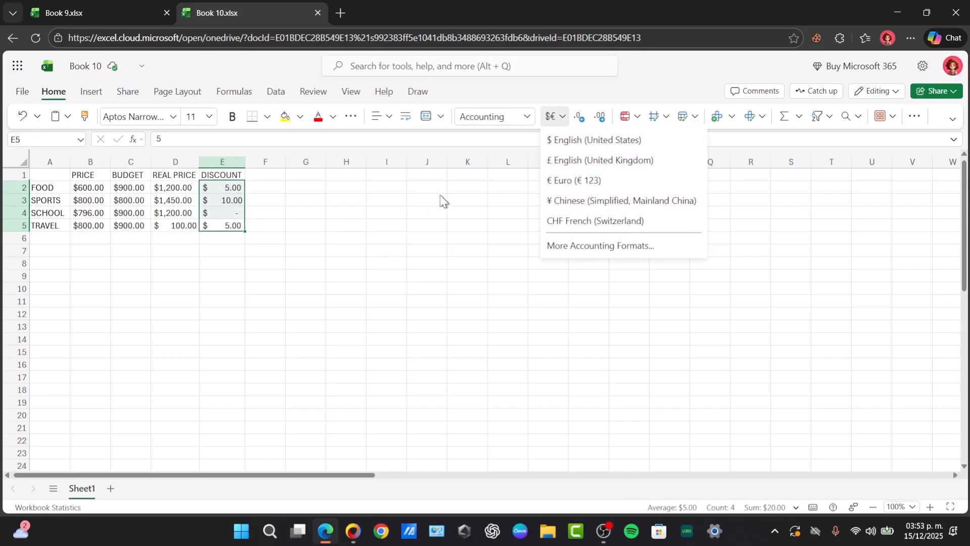
pyautogui.click(571, 245)
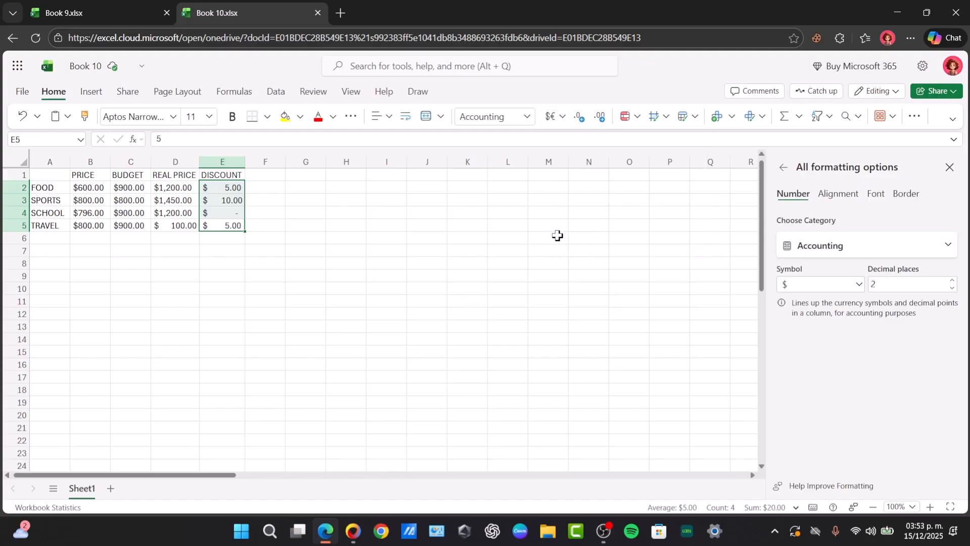
pyautogui.click(808, 252)
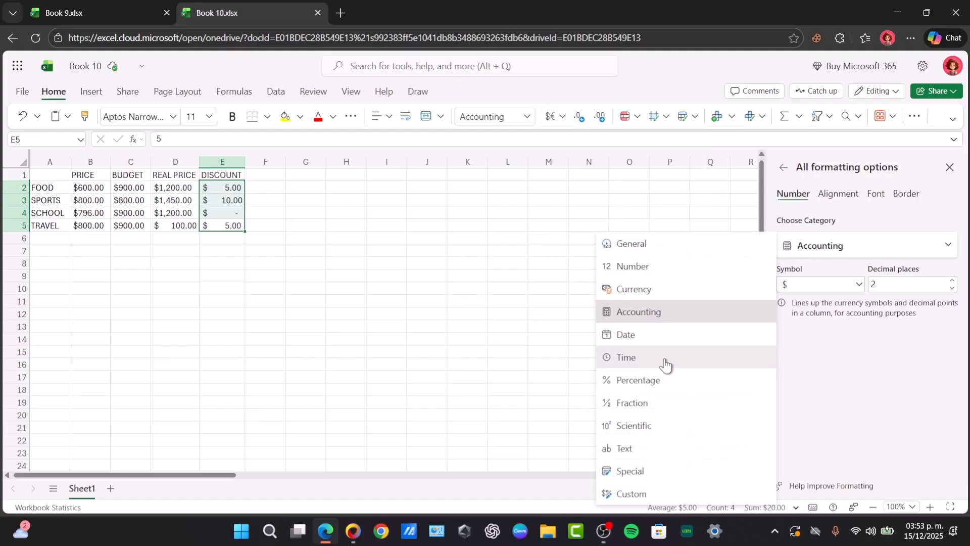
pyautogui.click(656, 381)
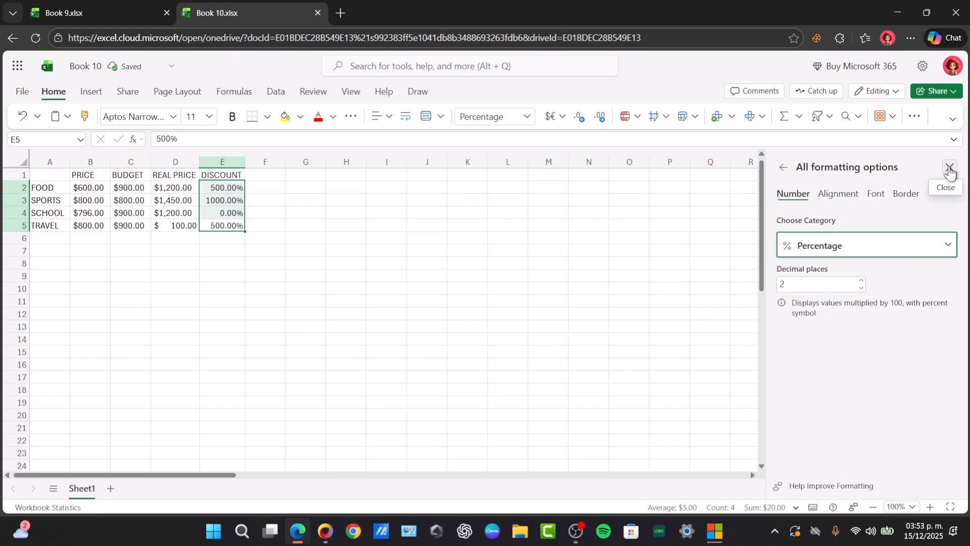
pyautogui.click(860, 287)
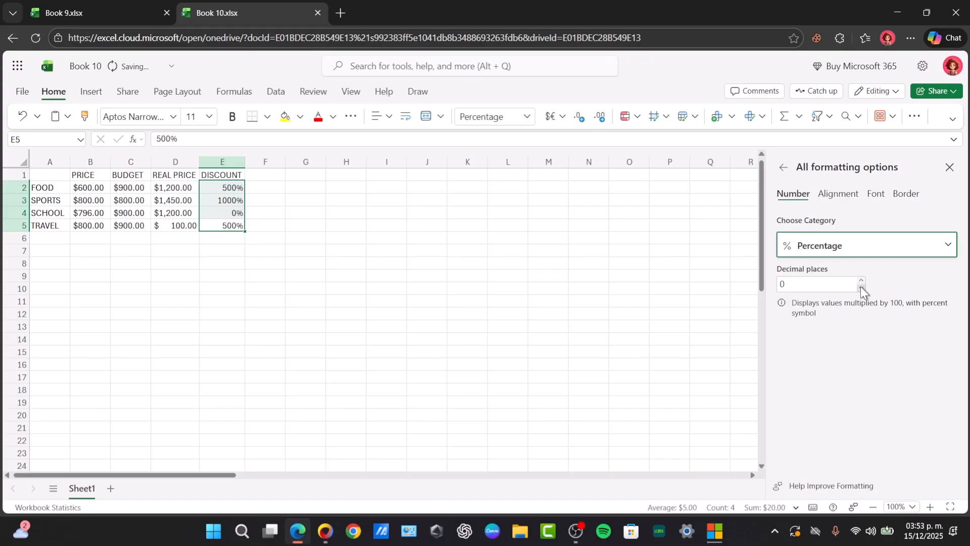
pyautogui.click(949, 167)
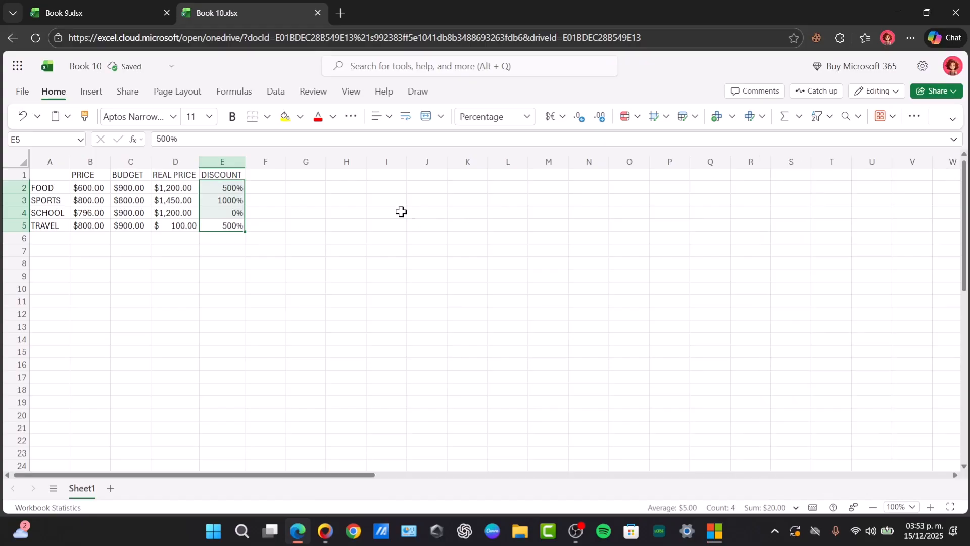
# Correct the DISCOUNT values to 5% for FOOD, 10% for SPORTS and 5% for TRAVEL.
pyautogui.doubleClick(233, 189)
pyautogui.moveTo(213, 188); pyautogui.dragTo(206, 188)
pyautogui.press('BackSpace')
pyautogui.press('Return')
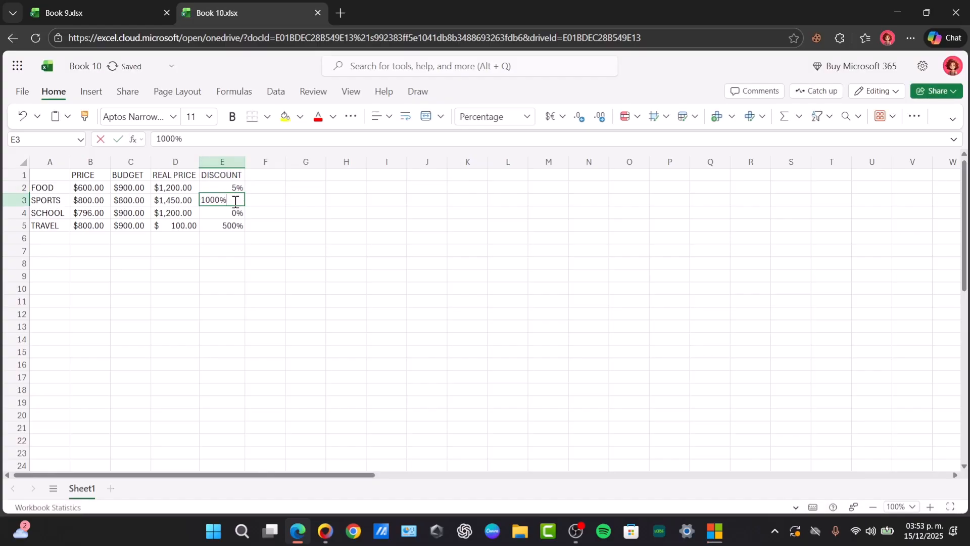
pyautogui.doubleClick(234, 200)
pyautogui.press('BackSpace')
pyautogui.moveTo(214, 200); pyautogui.dragTo(216, 225)
pyautogui.press('Return')
pyautogui.doubleClick(233, 225)
pyautogui.press('BackSpace')
pyautogui.click(265, 275)
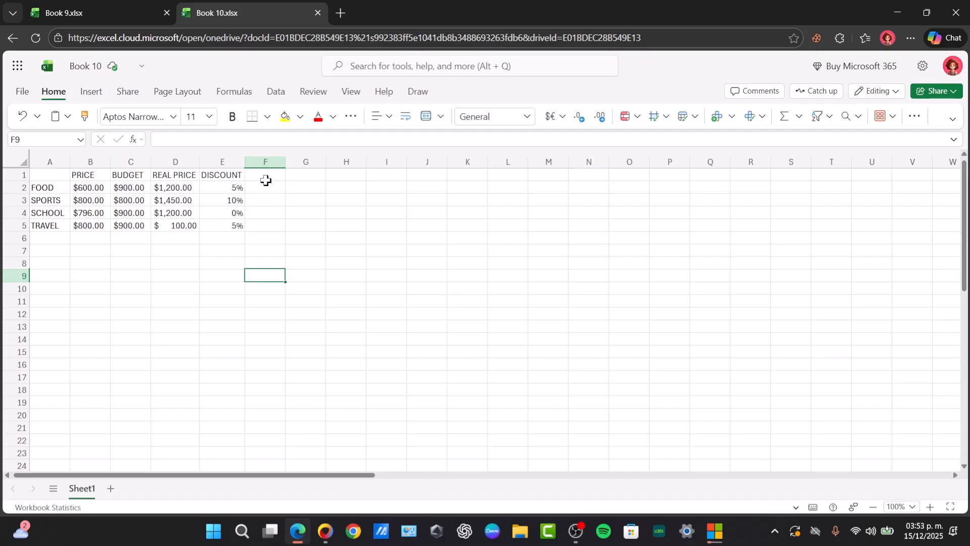
pyautogui.click(231, 226)
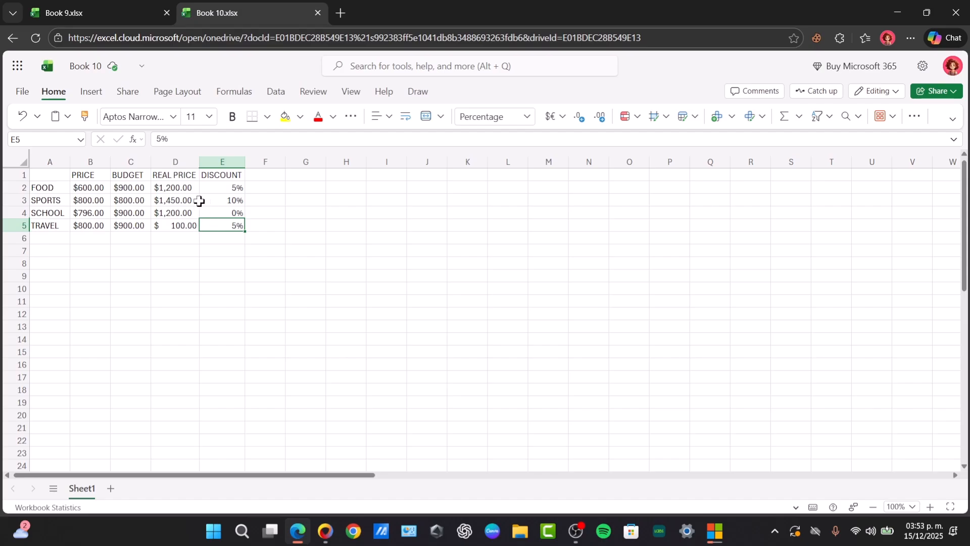
# Add an AD column in column F and number the four categories 1, 2, 3 and 4.
pyautogui.click(267, 174)
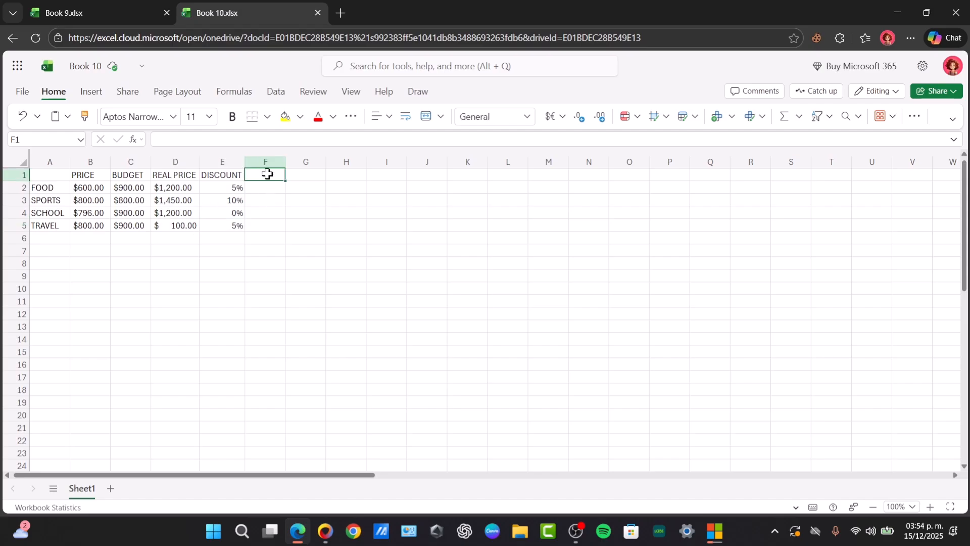
pyautogui.write('AD')
pyautogui.press('Return')
pyautogui.write('1')
pyautogui.press('Return')
pyautogui.write('2')
pyautogui.press('Return')
pyautogui.write('3')
pyautogui.press('Return')
pyautogui.write('4')
pyautogui.press('Return')
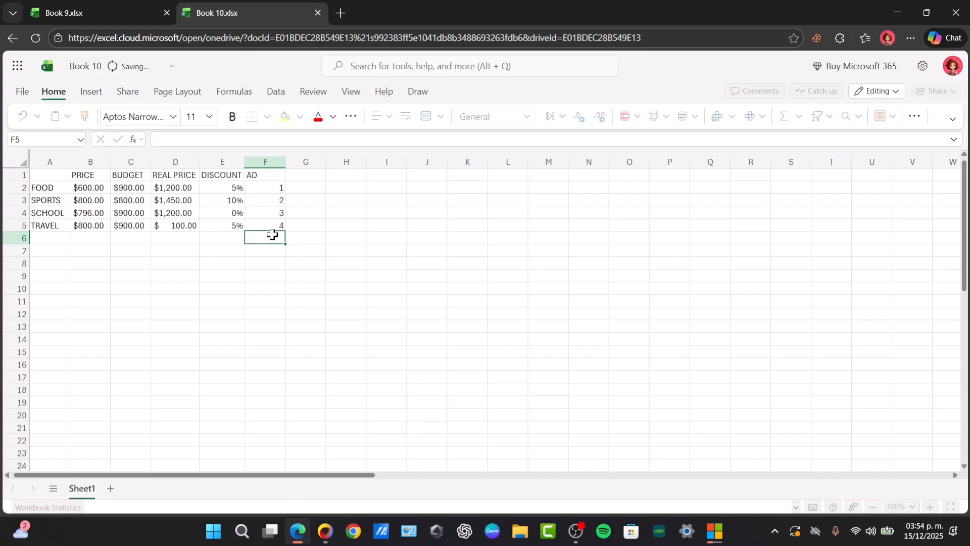
# Extend the AD value of the TRAVEL row down to row 20 as a consecutive number series.
pyautogui.click(273, 226)
pyautogui.moveTo(284, 230); pyautogui.dragTo(273, 418)
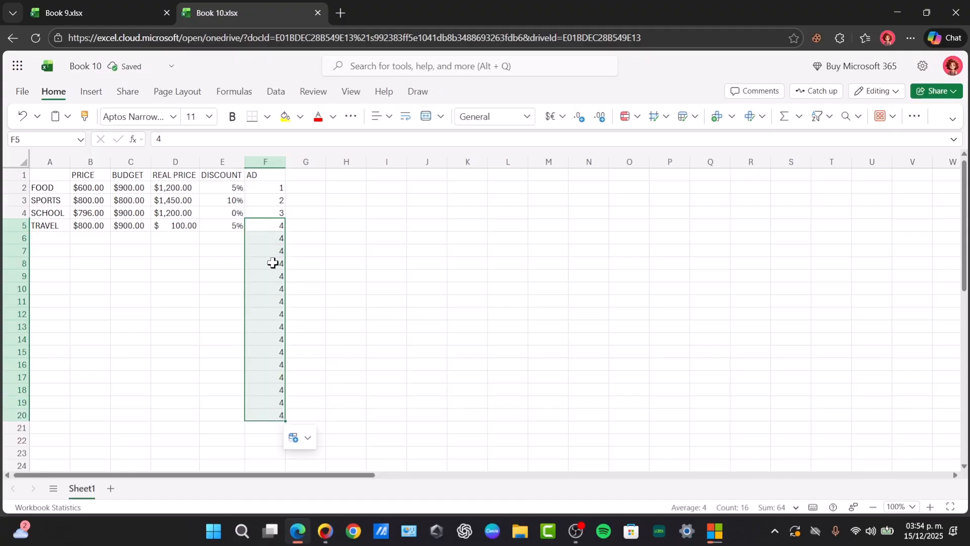
pyautogui.click(307, 438)
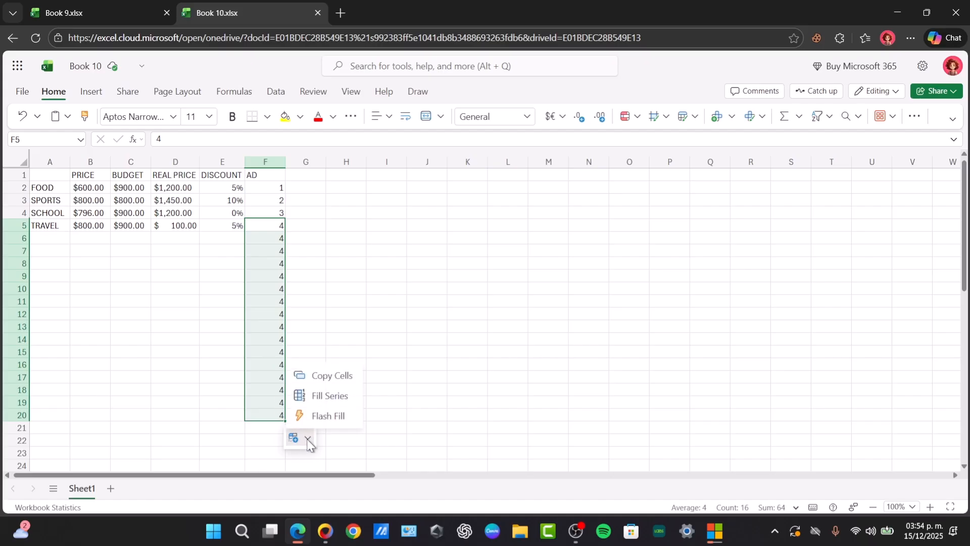
pyautogui.click(331, 396)
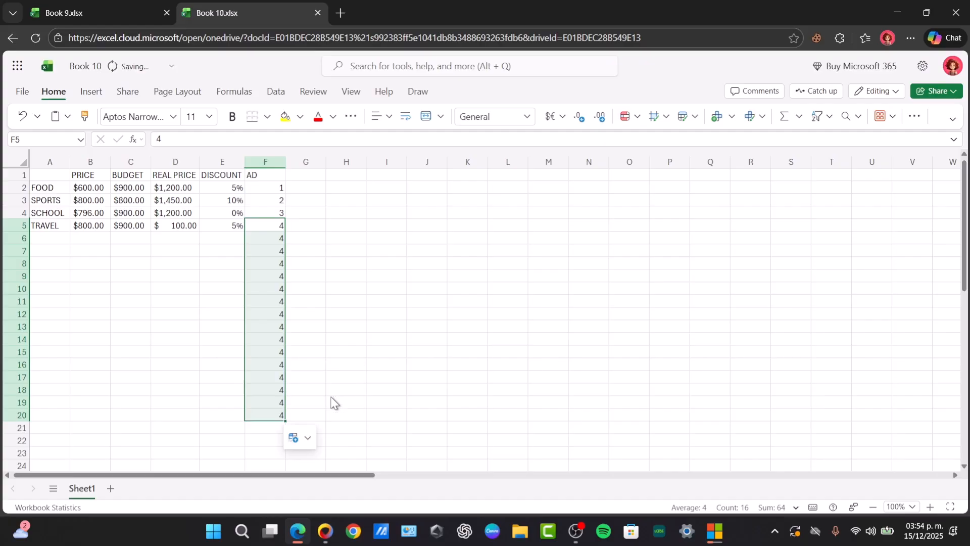
# Try to apply Flash Fill to the extended AD numbers in F5:F20.
pyautogui.click(308, 440)
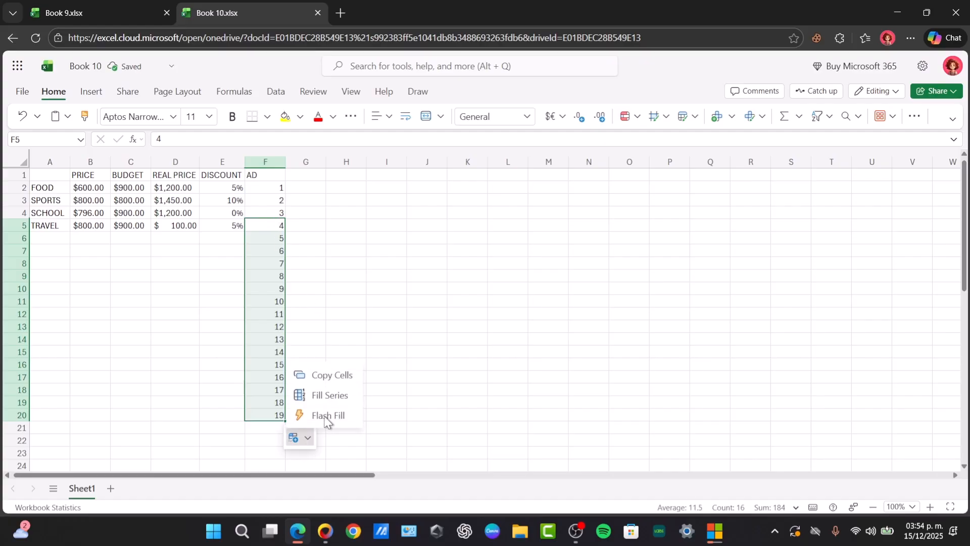
pyautogui.click(323, 415)
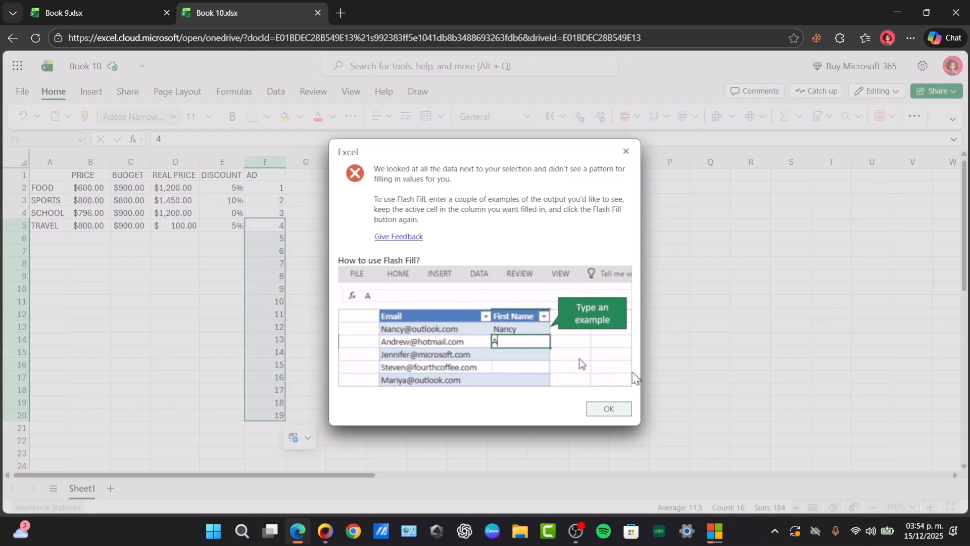
pyautogui.click(609, 409)
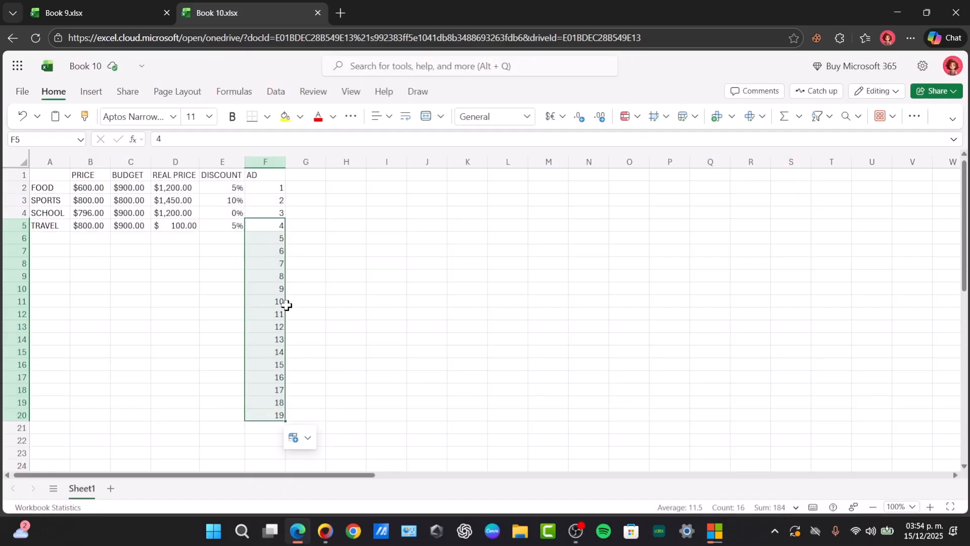
# Clear the extra AD numbers below the TRAVEL row and set the TRAVEL row's AD value to 5.
pyautogui.press('BackSpace')
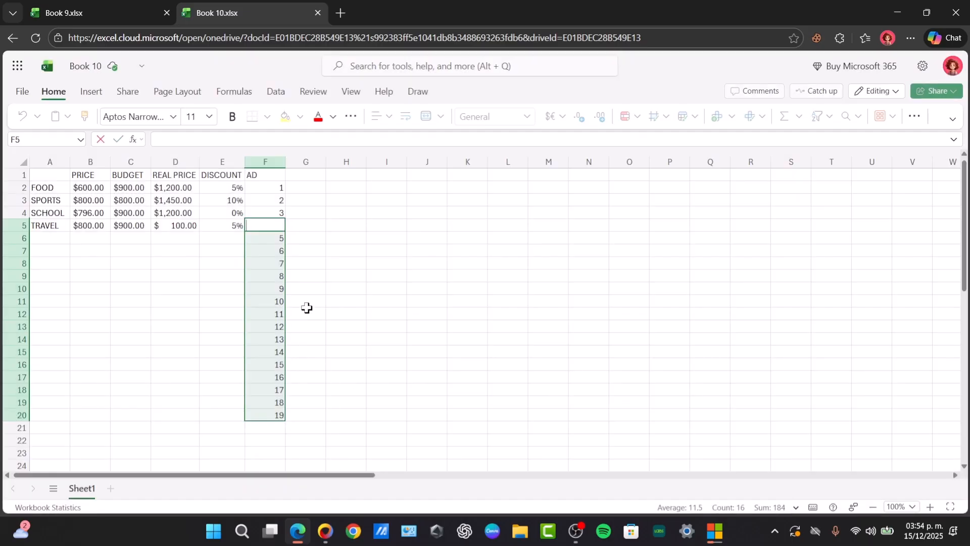
pyautogui.click(279, 259)
pyautogui.moveTo(281, 240); pyautogui.dragTo(289, 412)
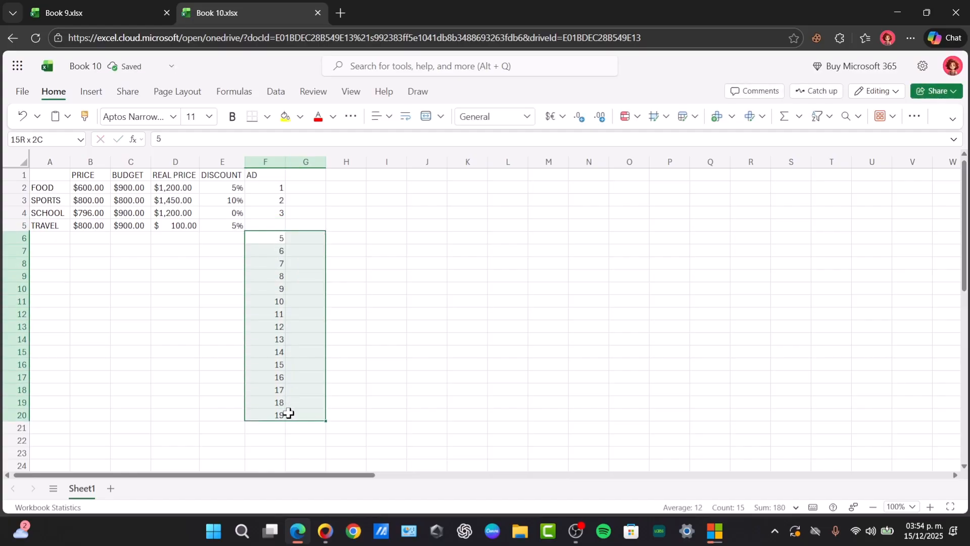
pyautogui.press('BackSpace')
pyautogui.click(281, 275)
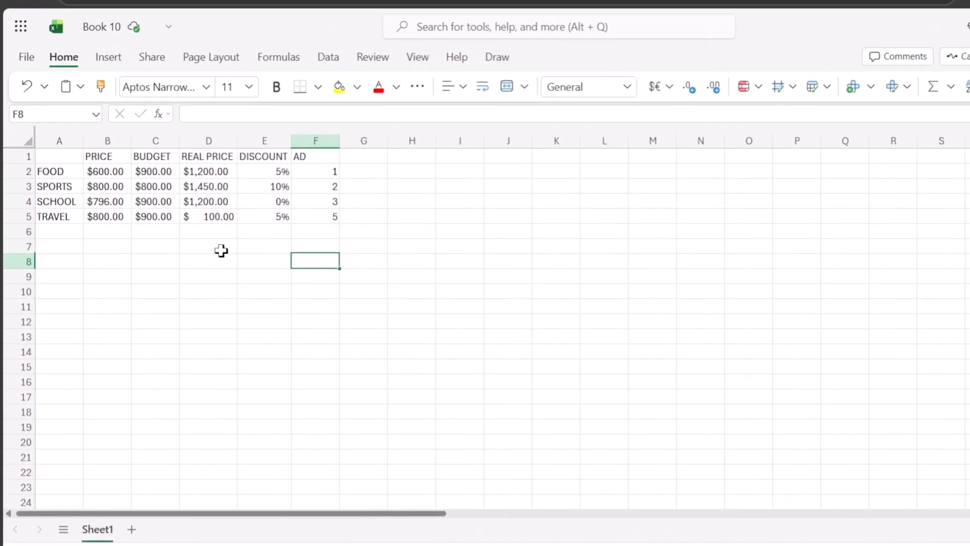
# Label the row below TRAVEL as TOTAL in cell A6.
pyautogui.click(203, 271)
pyautogui.click(61, 235)
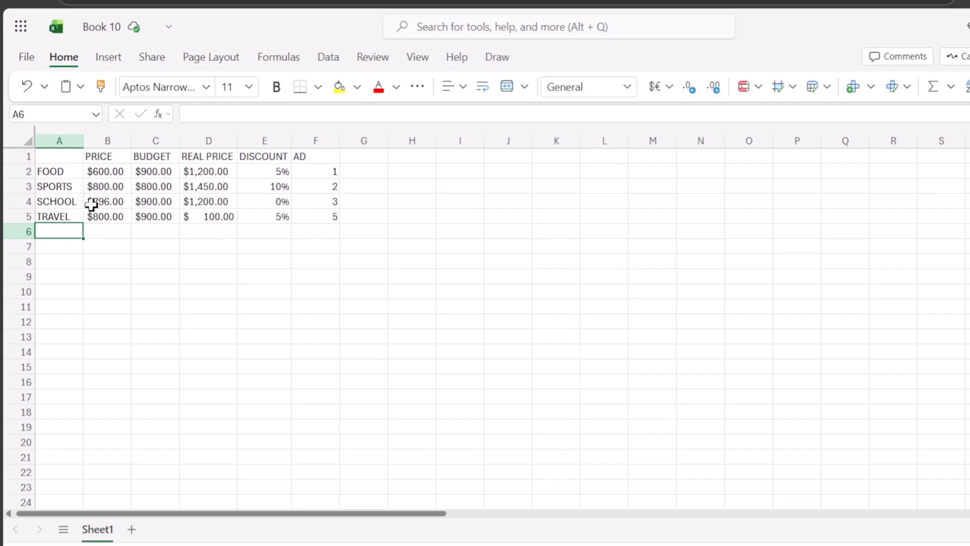
pyautogui.write('TOTAL')
pyautogui.press('Return')
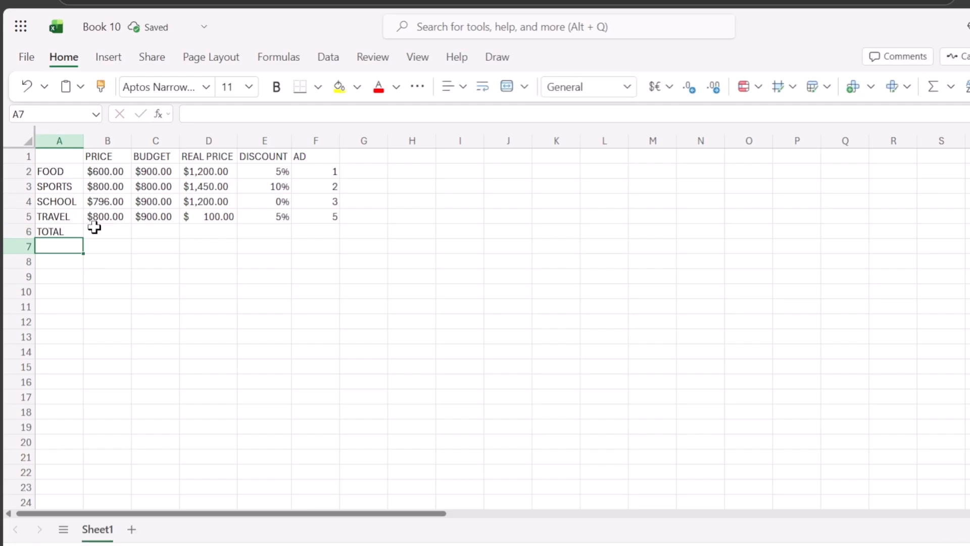
pyautogui.press('Up')
# Total the PRICE column in the TOTAL row with a SUM formula over B2:B5.
pyautogui.click(120, 230)
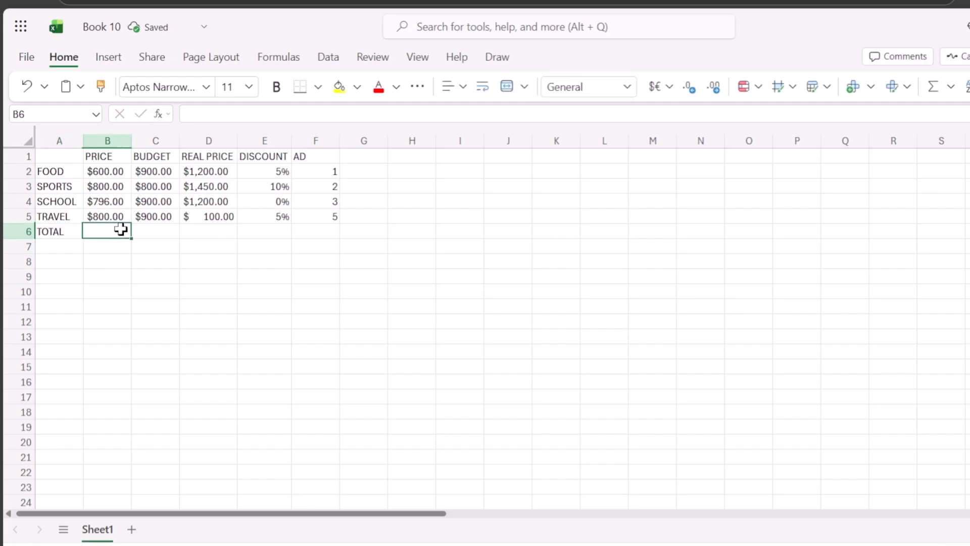
pyautogui.write('=')
pyautogui.write('SUMM')
pyautogui.press('BackSpace')
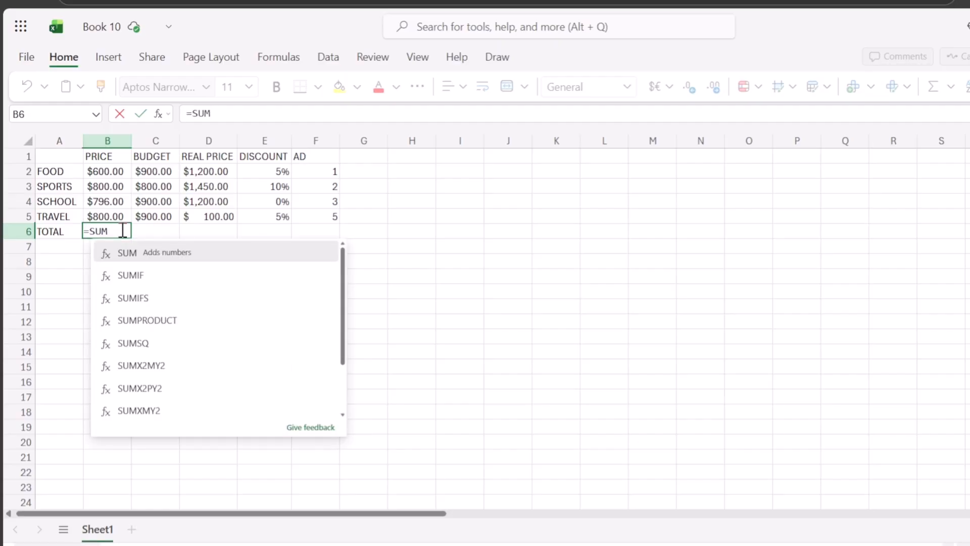
pyautogui.click(219, 253)
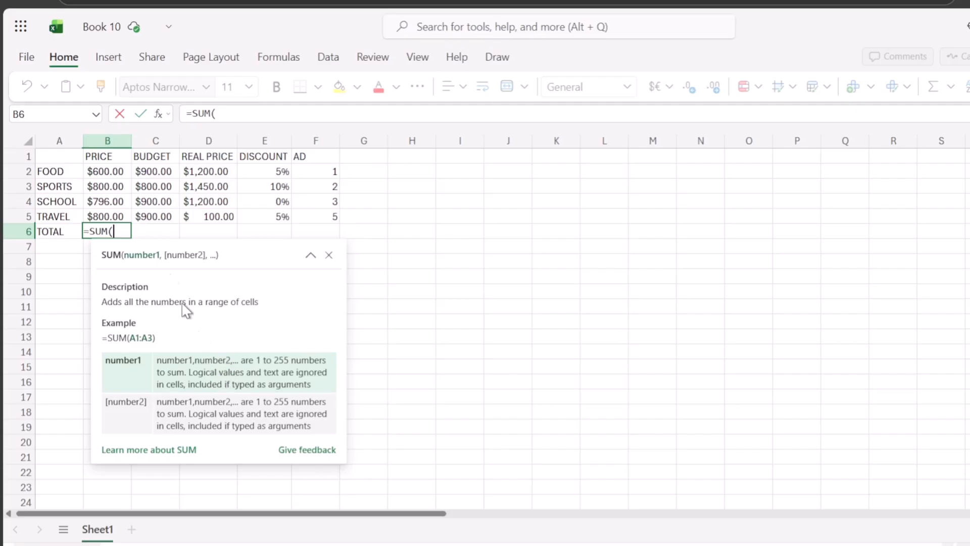
pyautogui.moveTo(119, 172); pyautogui.dragTo(117, 216)
pyautogui.write(')')
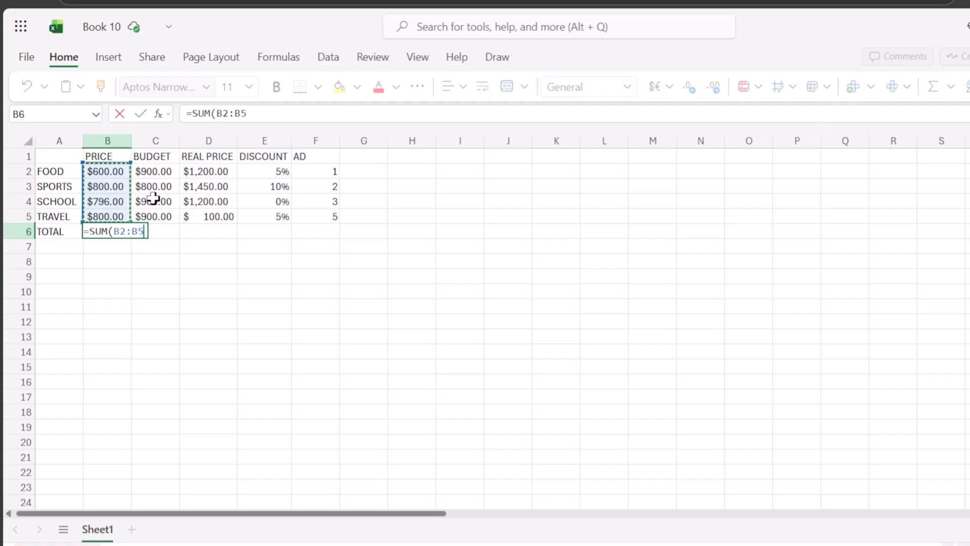
pyautogui.press('Return')
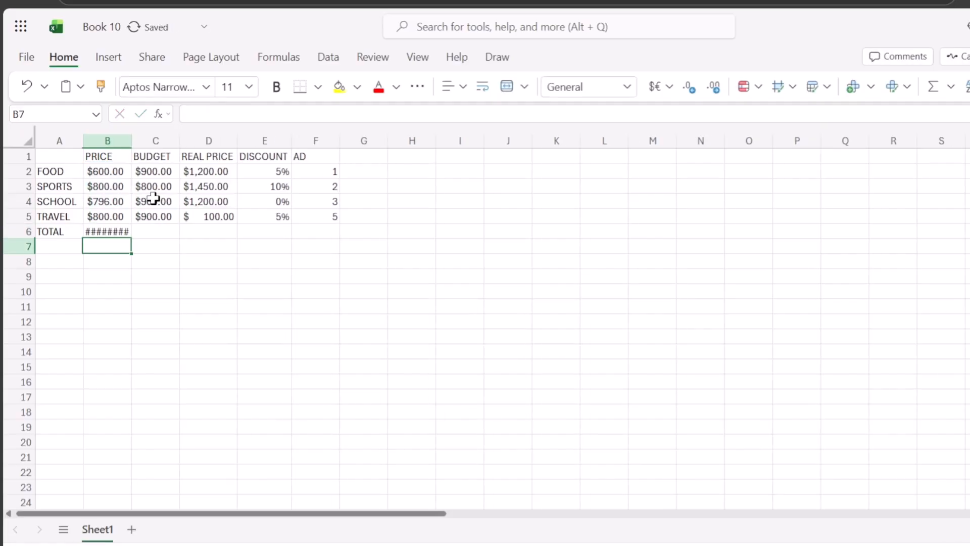
# Try to strip the parentheses from the SUM formula in the PRICE total, cell B6.
pyautogui.click(117, 230)
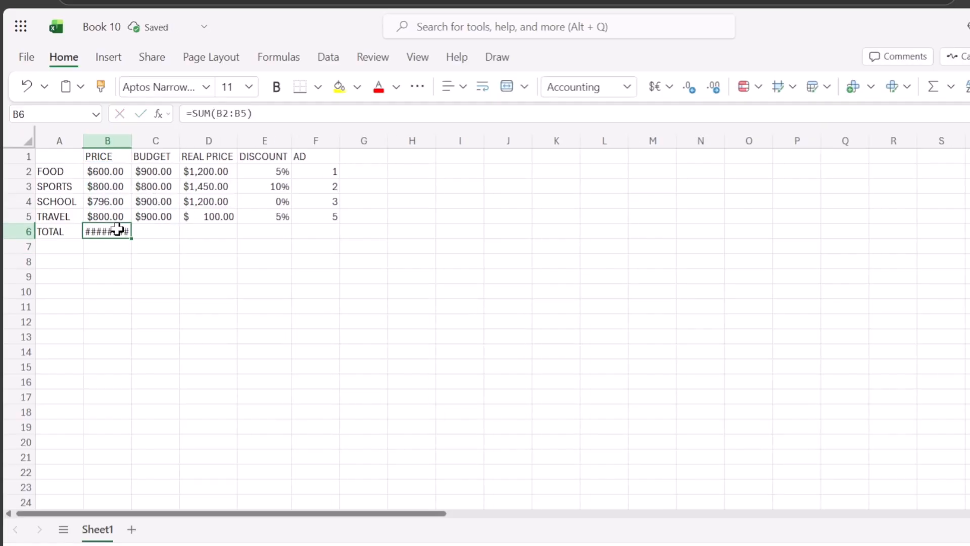
pyautogui.click(287, 116)
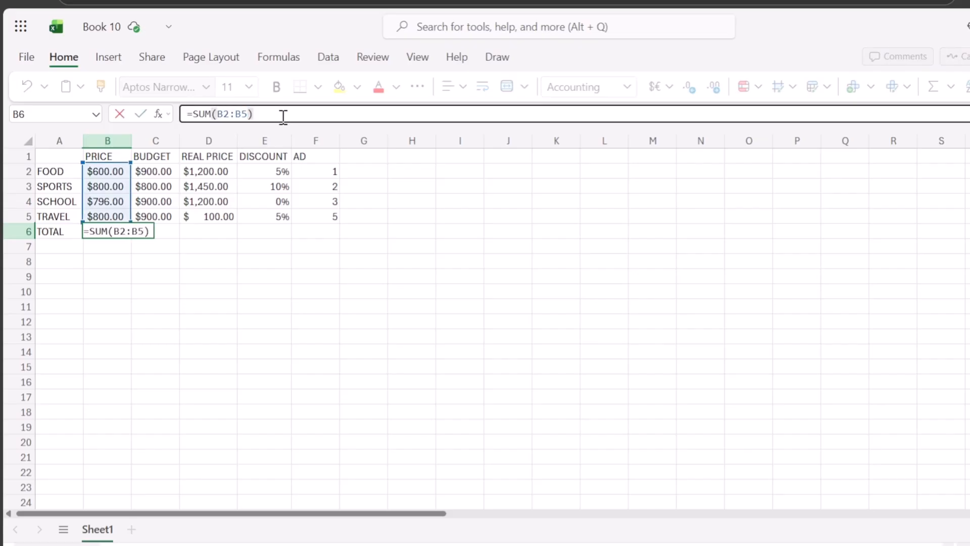
pyautogui.press('BackSpace')
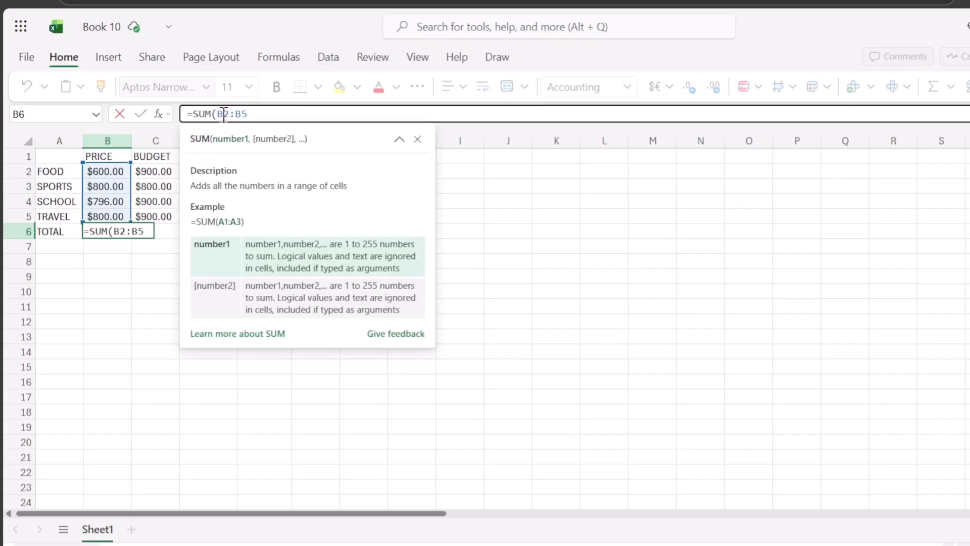
pyautogui.press('BackSpace')
pyautogui.press('Return')
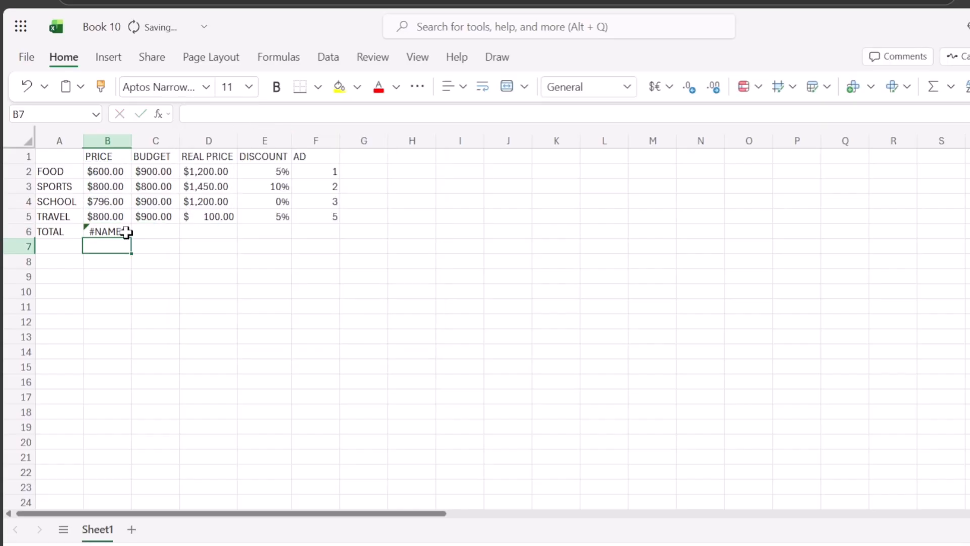
# Clear the broken formula from the PRICE total in cell B6, leaving the cell empty.
pyautogui.click(121, 231)
pyautogui.click(268, 115)
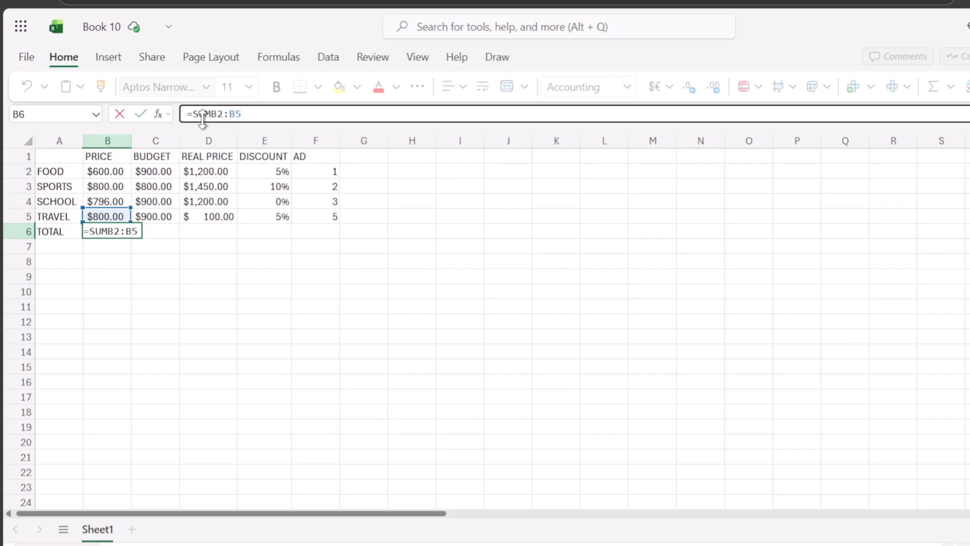
pyautogui.tripleClick(230, 113)
pyautogui.write('}')
pyautogui.press('Tab')
pyautogui.click(113, 230)
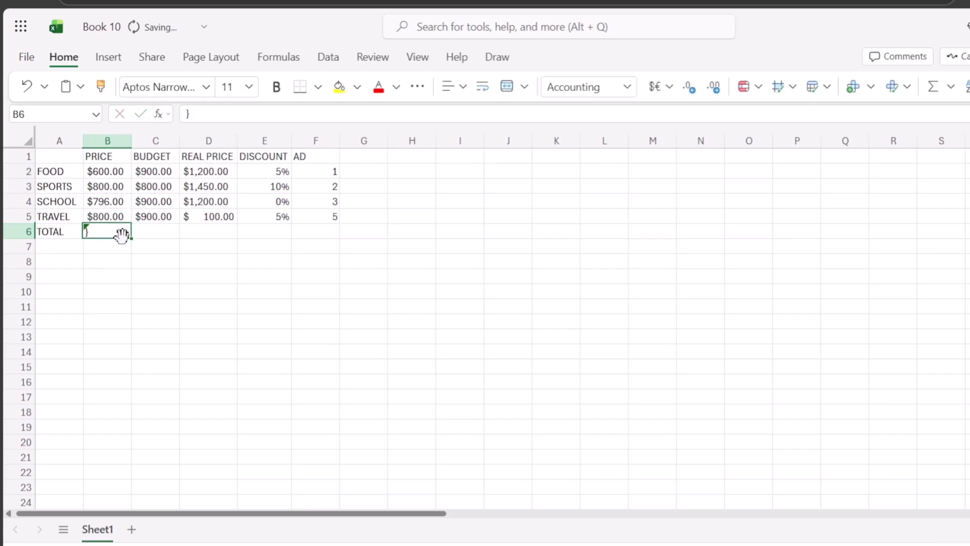
pyautogui.press('BackSpace')
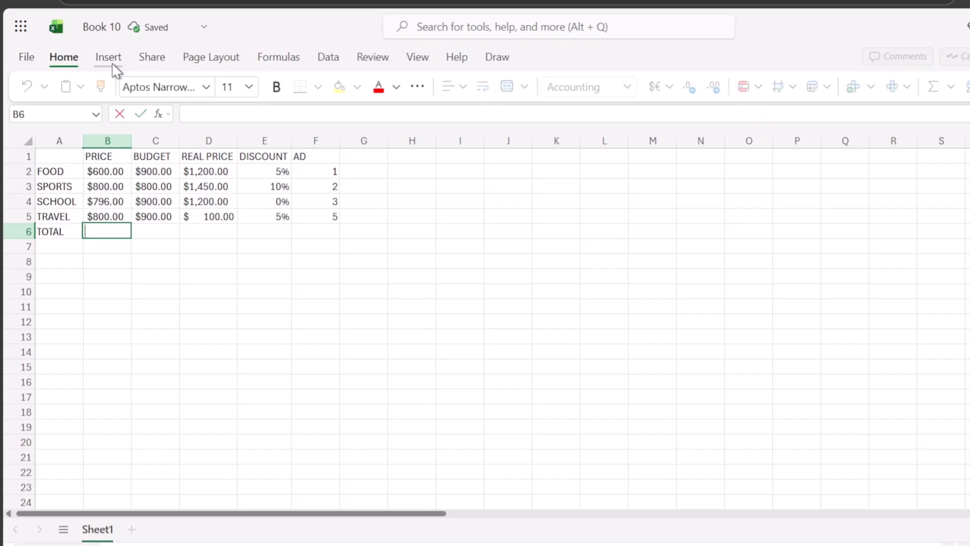
pyautogui.click(113, 61)
pyautogui.click(279, 58)
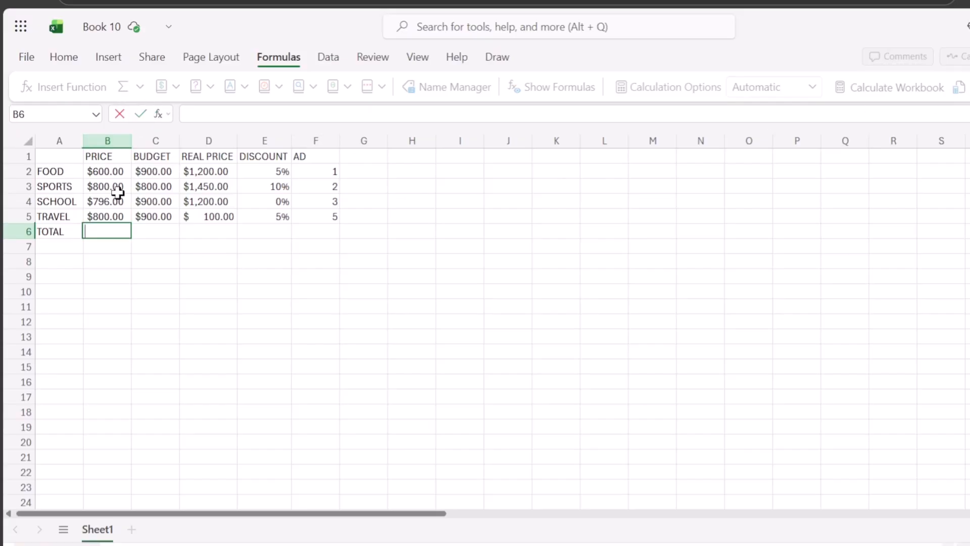
pyautogui.press('Tab')
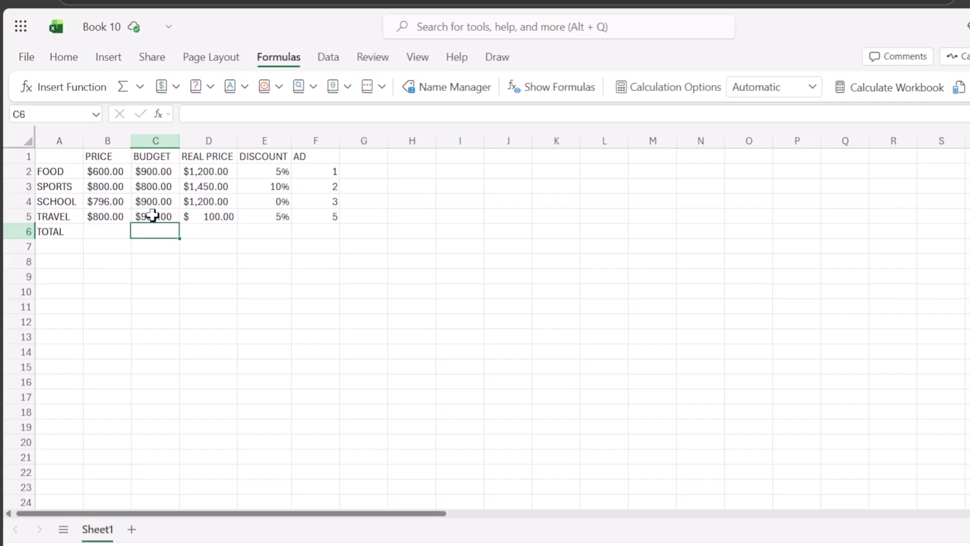
# Enter the formula =SUM(B2:B5) in cell B6 to total the PRICE column again.
pyautogui.click(99, 230)
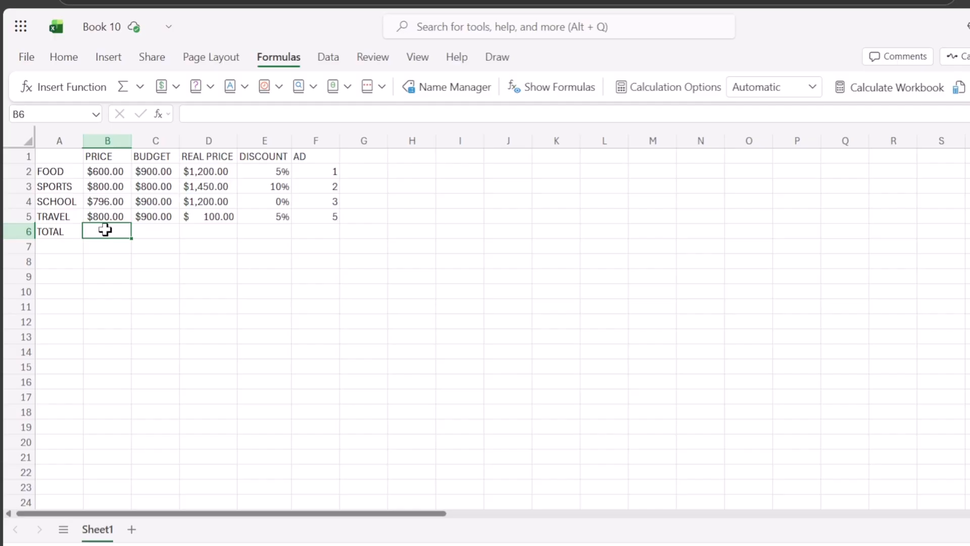
pyautogui.write('=SUM')
pyautogui.click(204, 253)
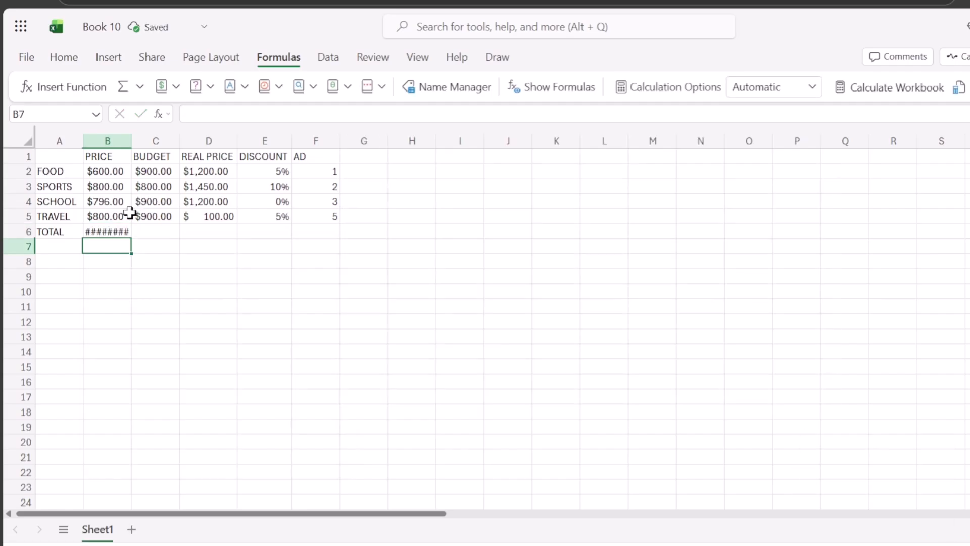
# Copy the PRICE total formula from B6 into C6, D6, E6 and F6 to total the remaining columns.
pyautogui.click(111, 232)
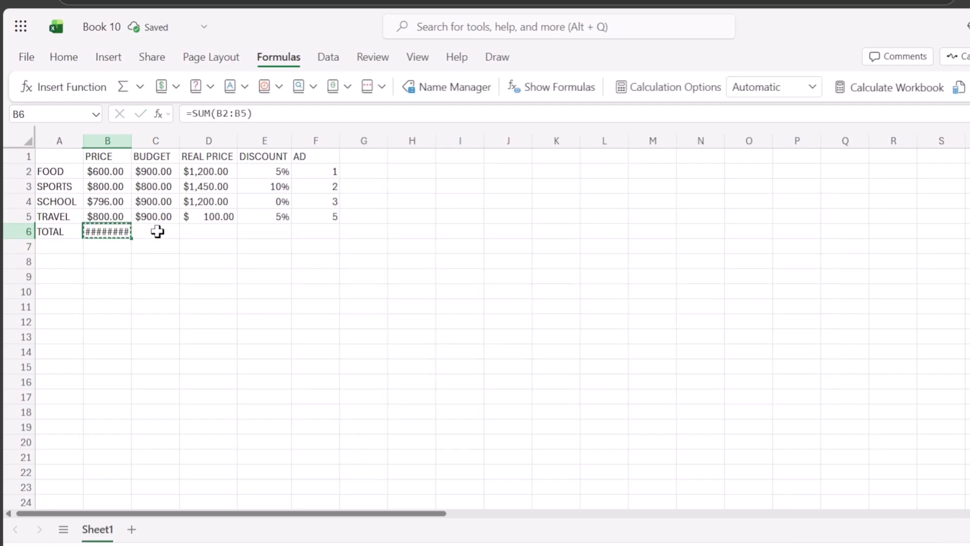
pyautogui.hotkey('ctrl', 'c')
pyautogui.click(156, 232)
pyautogui.hotkey('ctrl', 'v')
pyautogui.click(227, 231)
pyautogui.hotkey('ctrl', 'v')
pyautogui.click(268, 232)
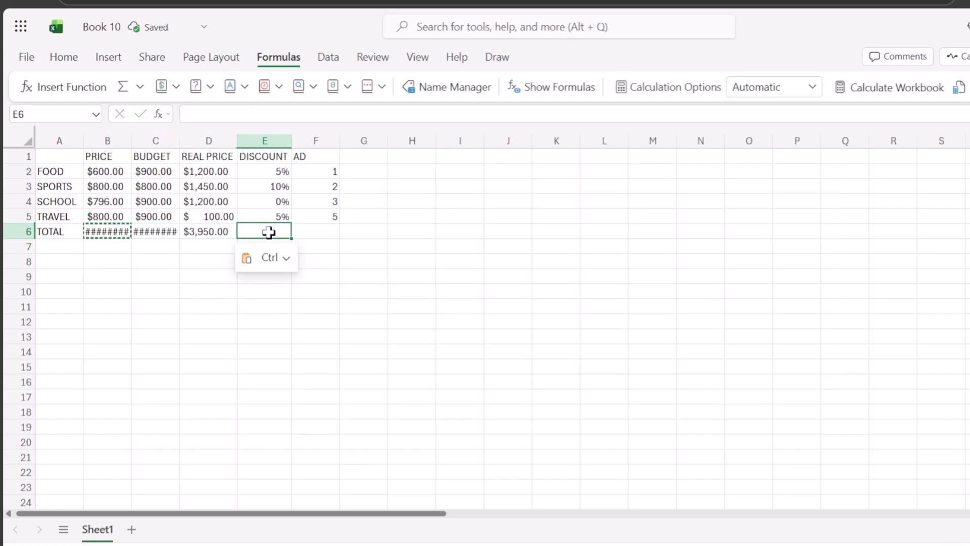
pyautogui.hotkey('ctrl', 'v')
pyautogui.click(326, 231)
pyautogui.hotkey('ctrl', 'v')
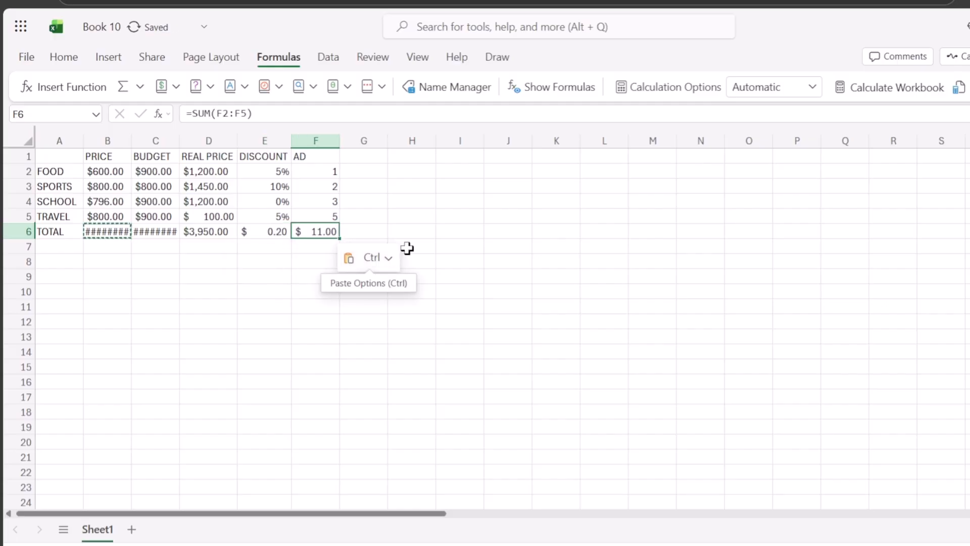
pyautogui.click(408, 247)
# Check which cell range the copied SUM formula in the BUDGET total, cell C6, refers to.
pyautogui.click(173, 232)
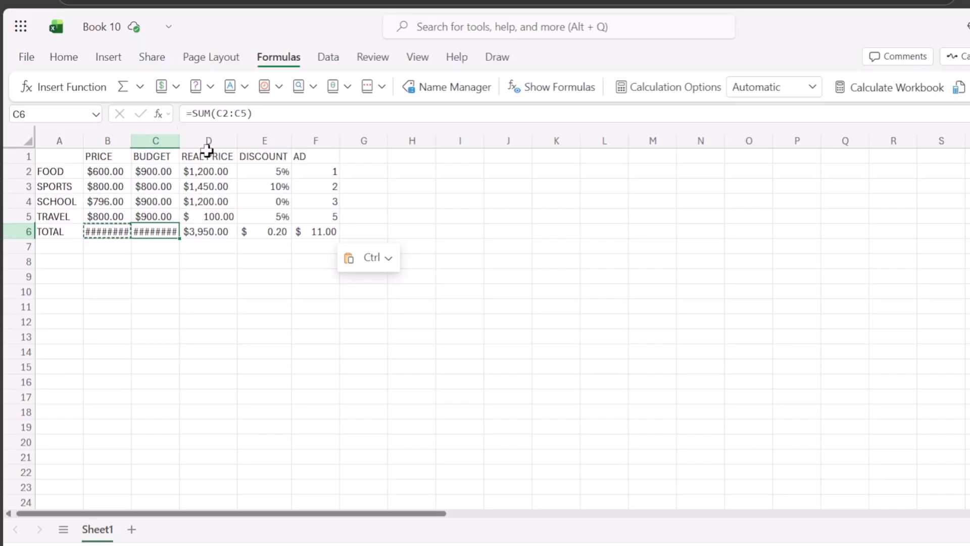
pyautogui.click(225, 113)
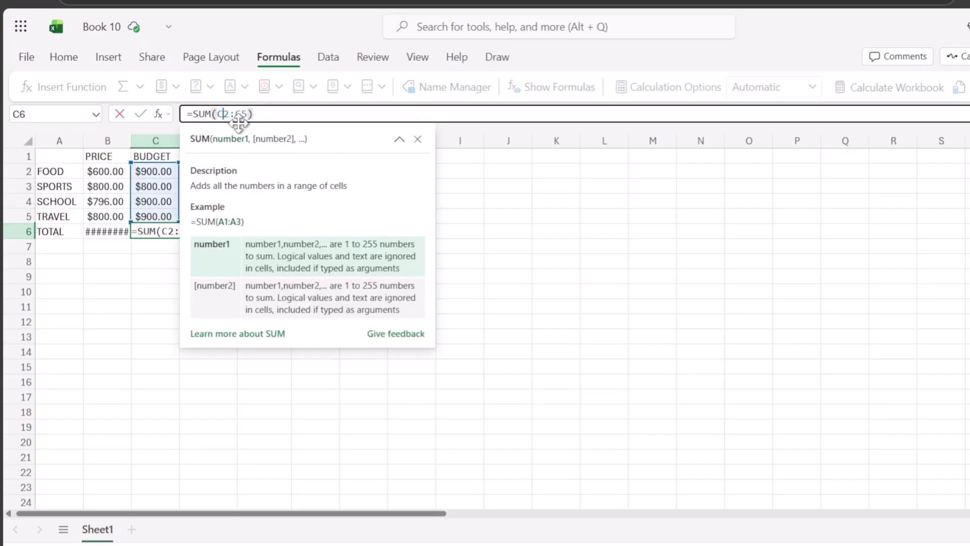
pyautogui.click(120, 259)
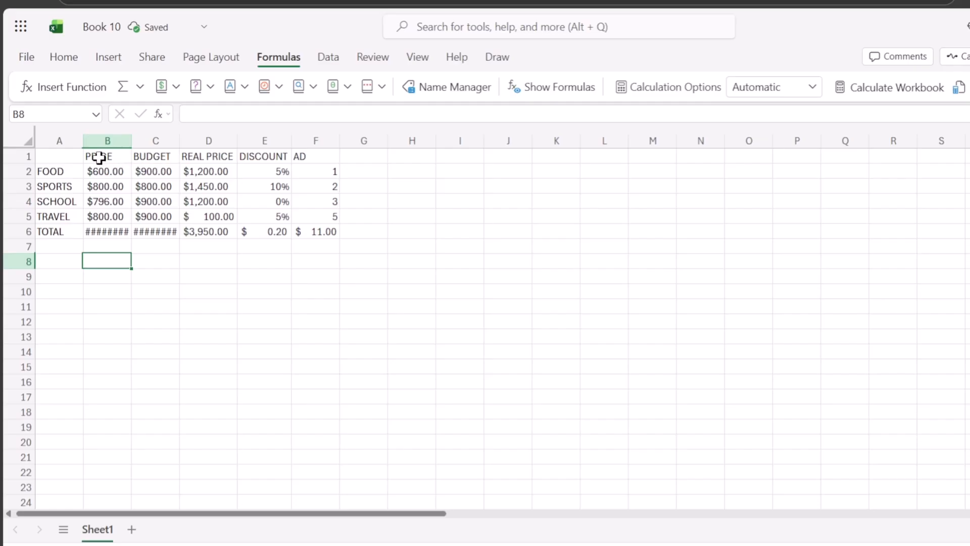
pyautogui.moveTo(103, 151); pyautogui.dragTo(317, 159)
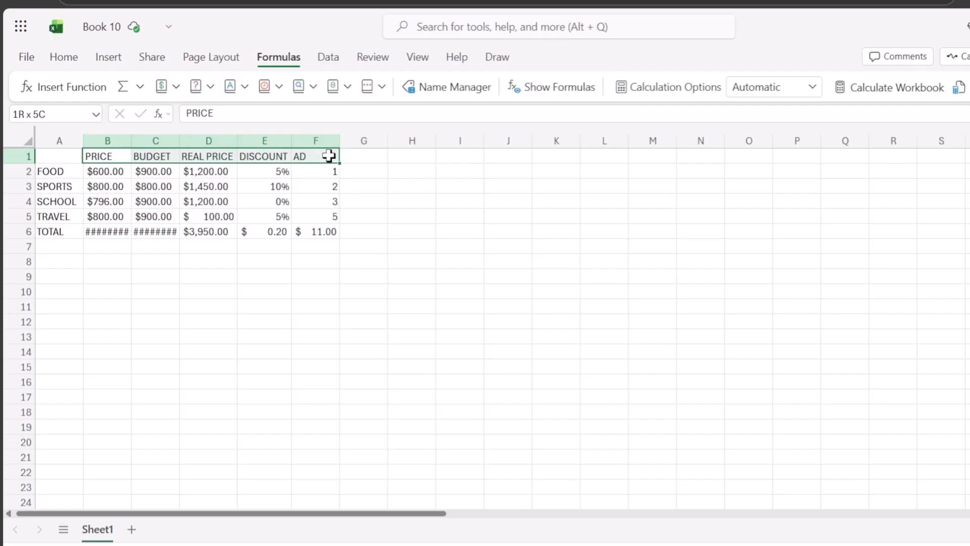
pyautogui.click(108, 57)
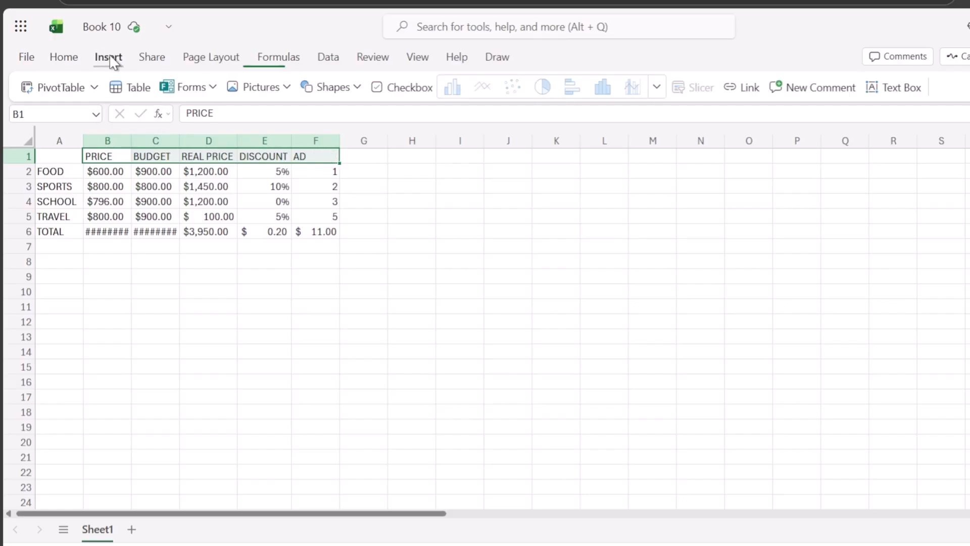
pyautogui.click(65, 58)
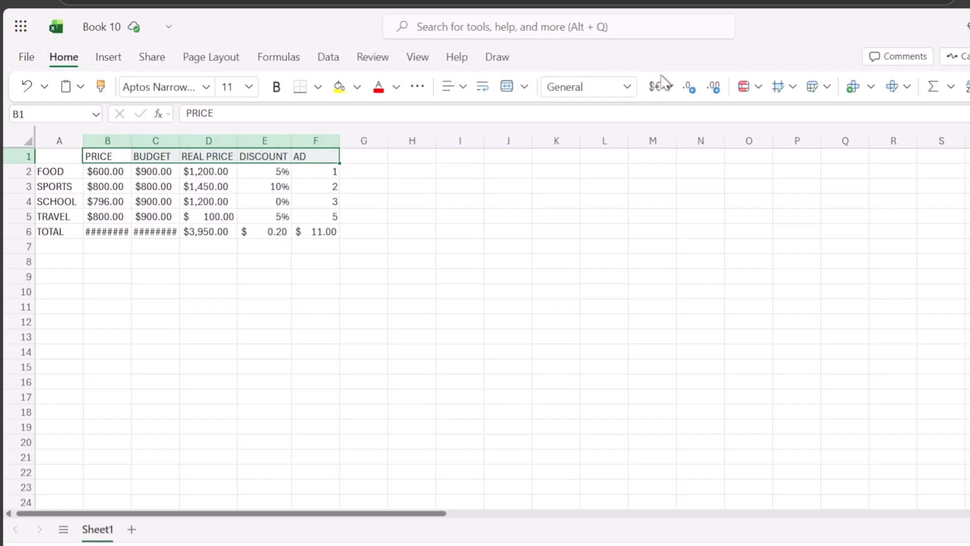
pyautogui.click(829, 88)
pyautogui.click(106, 183)
# Format the range A1:F6 as a table with a light style that has a dark teal header row.
pyautogui.moveTo(55, 157); pyautogui.dragTo(324, 226)
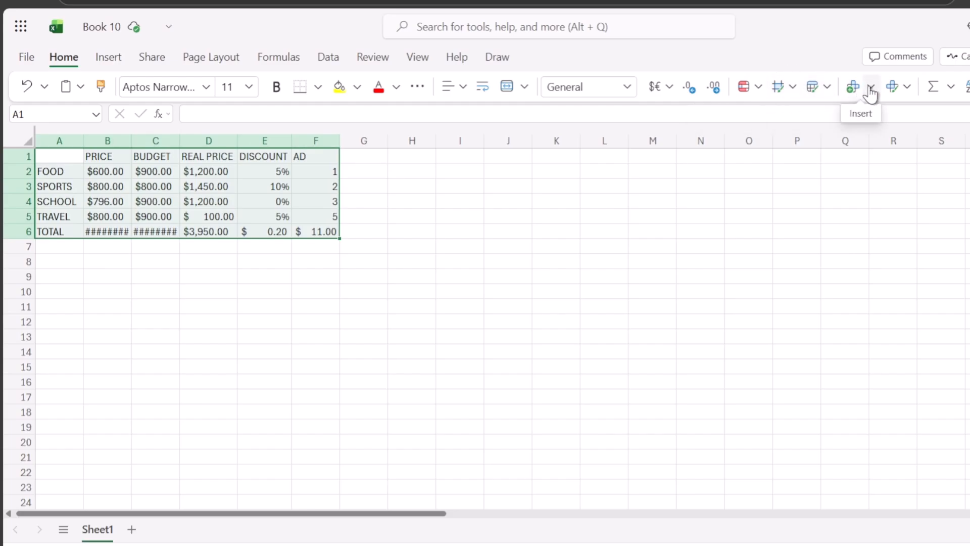
pyautogui.click(820, 92)
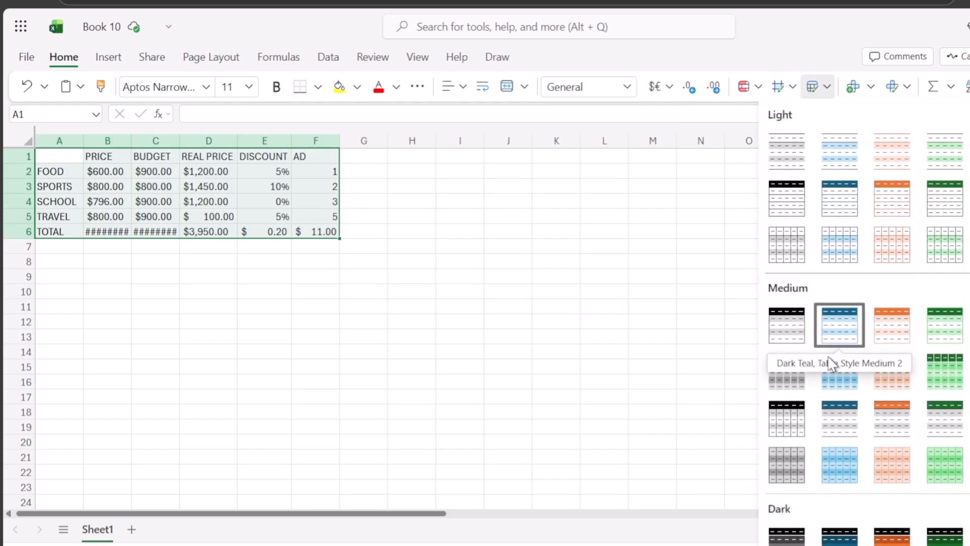
pyautogui.click(847, 201)
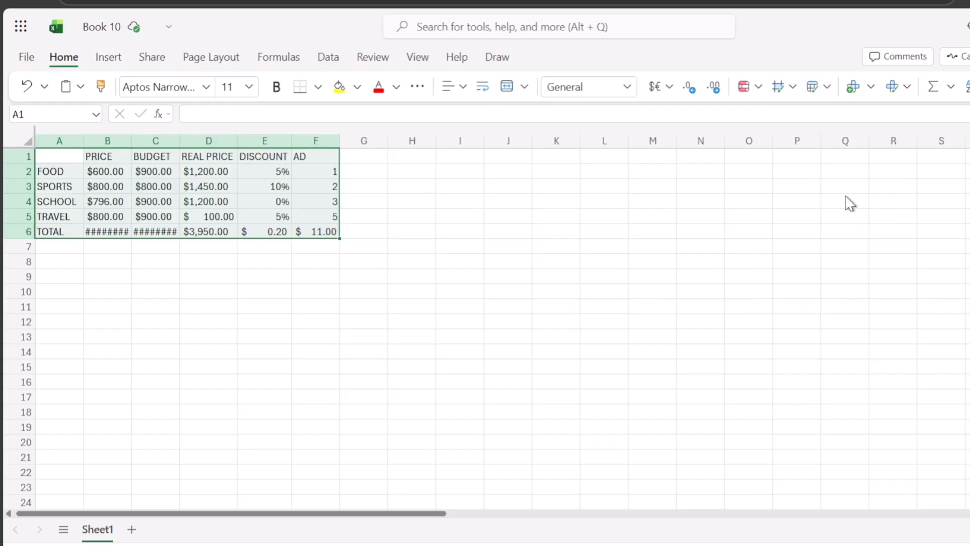
pyautogui.click(629, 325)
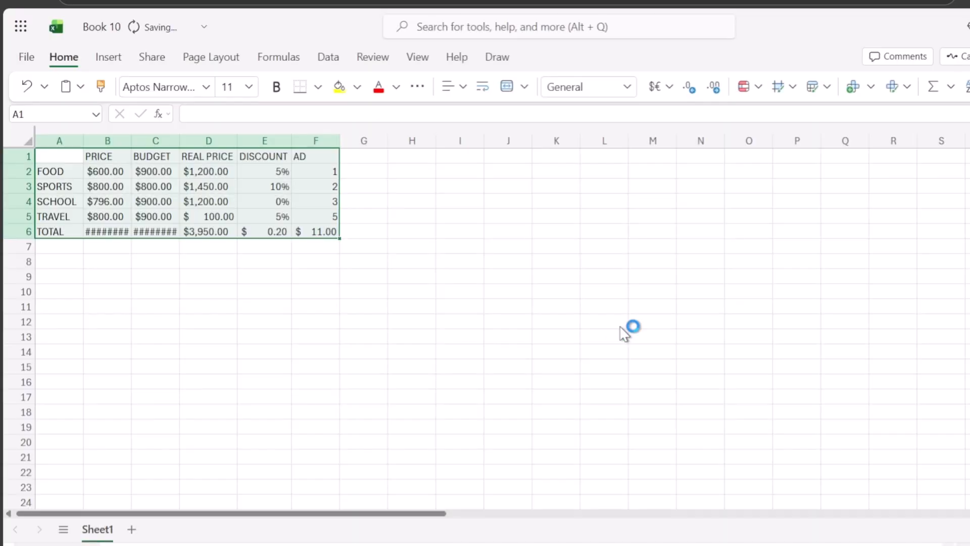
pyautogui.click(428, 237)
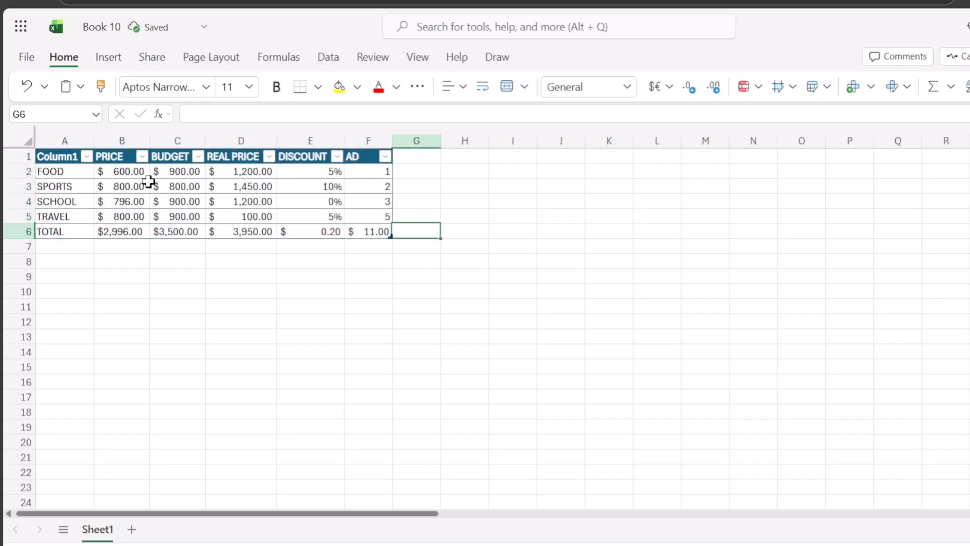
# Rename the table's first column header in cell A1 to SUBJECT.
pyautogui.click(60, 161)
pyautogui.doubleClick(62, 157)
pyautogui.doubleClick(63, 157)
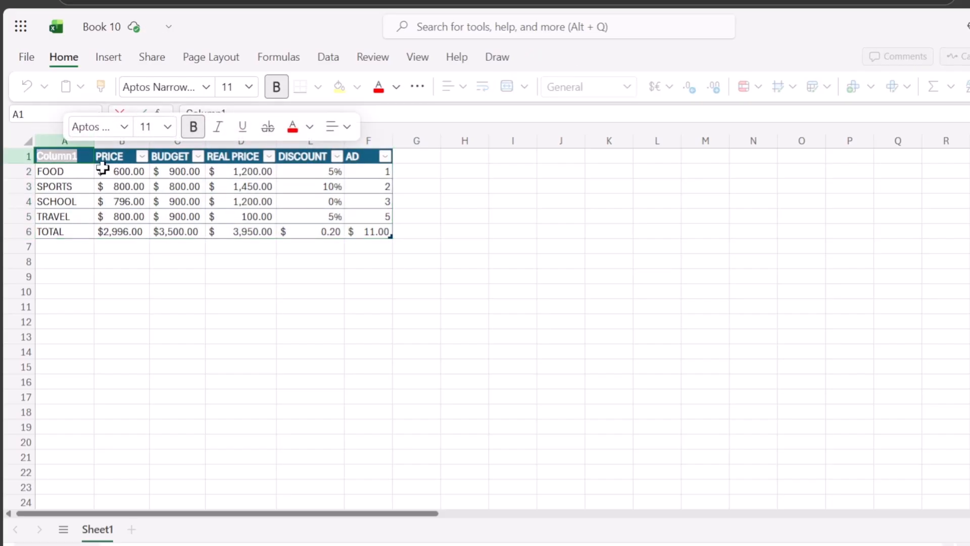
pyautogui.write('SUBJECT')
pyautogui.press('Return')
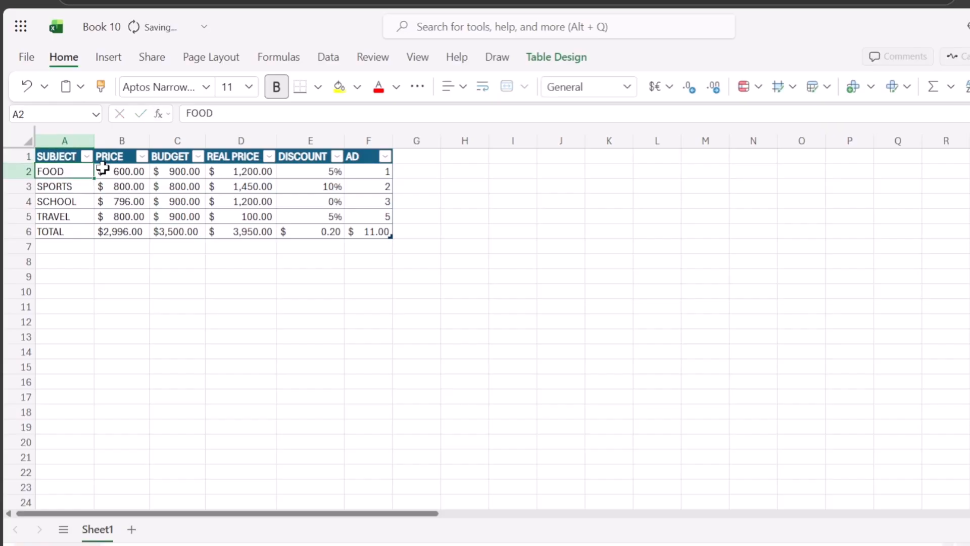
# Sort the table by the SUBJECT column from Z to A, and re-sort it from A to Z.
pyautogui.click(87, 158)
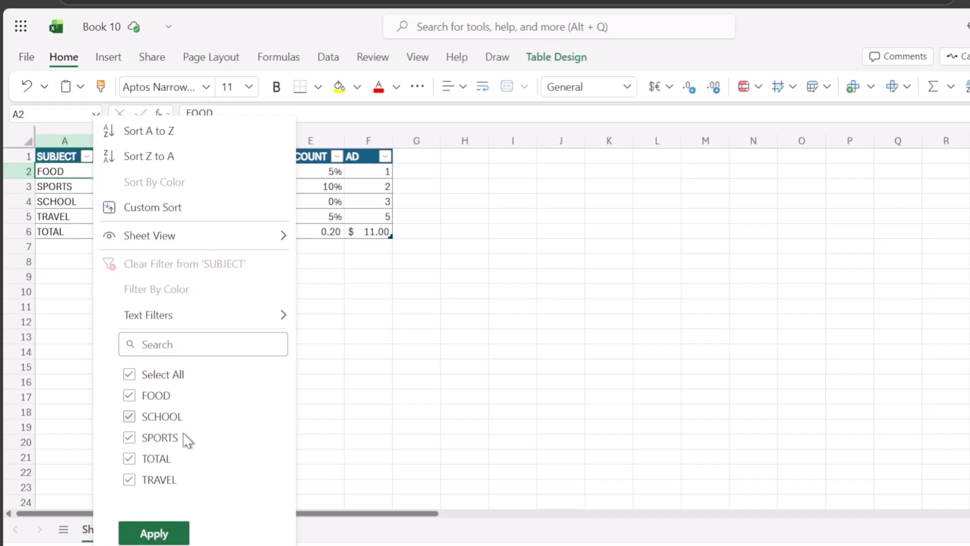
pyautogui.click(185, 157)
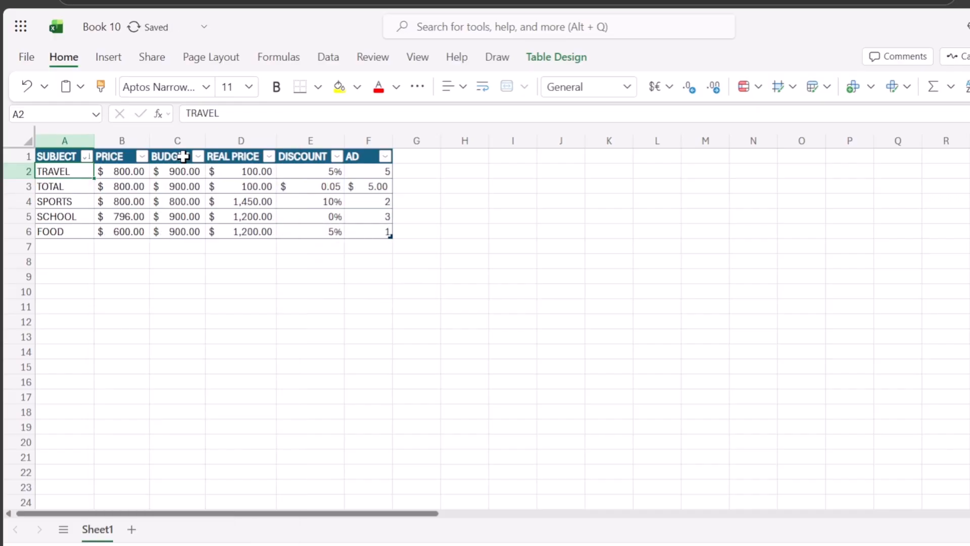
pyautogui.click(85, 158)
pyautogui.click(171, 132)
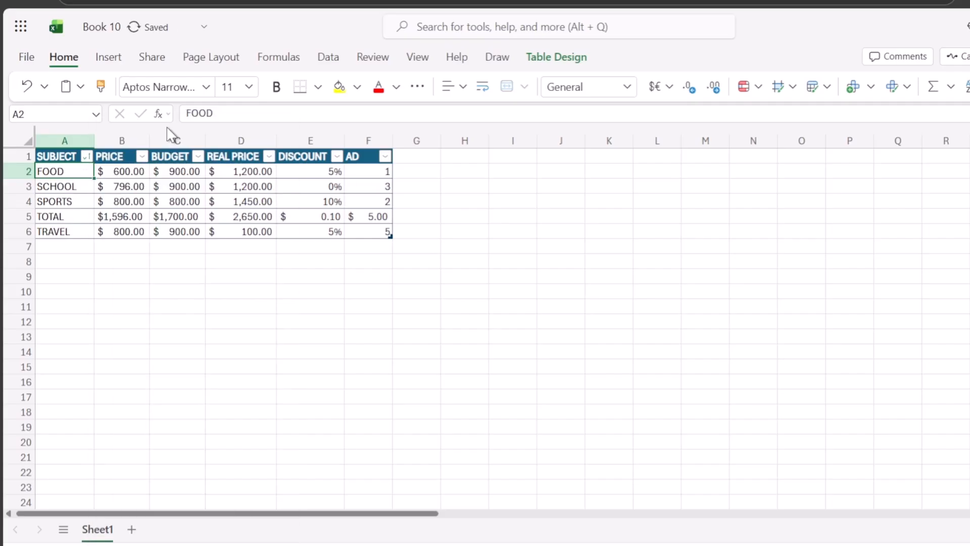
# Move the TOTAL row below the TRAVEL row so it becomes the last row of the table.
pyautogui.click(64, 216)
pyautogui.moveTo(13, 217)
pyautogui.mouseDown()
pyautogui.moveTo(16, 230)
pyautogui.moveTo(16, 221)
pyautogui.mouseUp()
pyautogui.moveTo(15, 220); pyautogui.dragTo(26, 245)
pyautogui.click(56, 234)
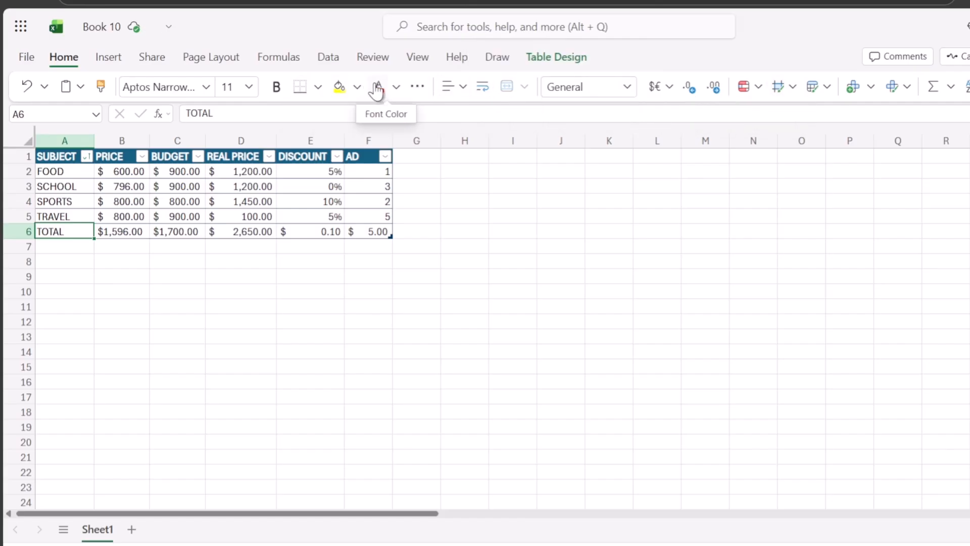
# Format the TOTAL label in cell A6 with a dark gray fill and bold white text.
pyautogui.click(357, 86)
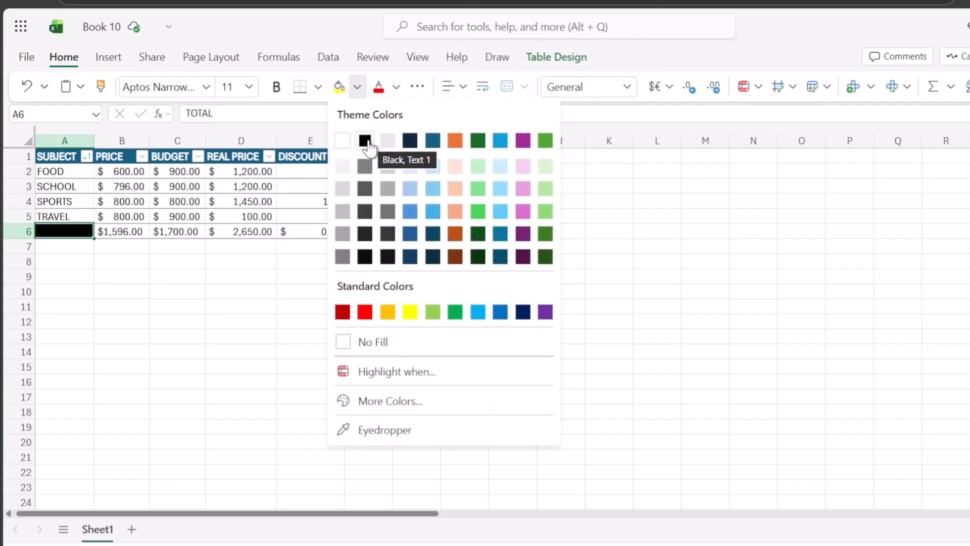
pyautogui.click(343, 257)
pyautogui.click(396, 86)
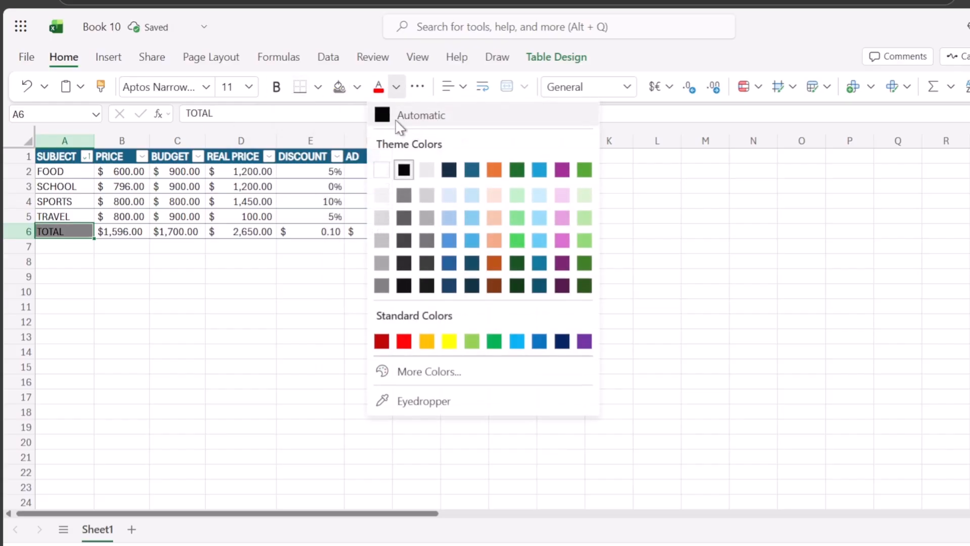
pyautogui.click(383, 170)
pyautogui.click(277, 87)
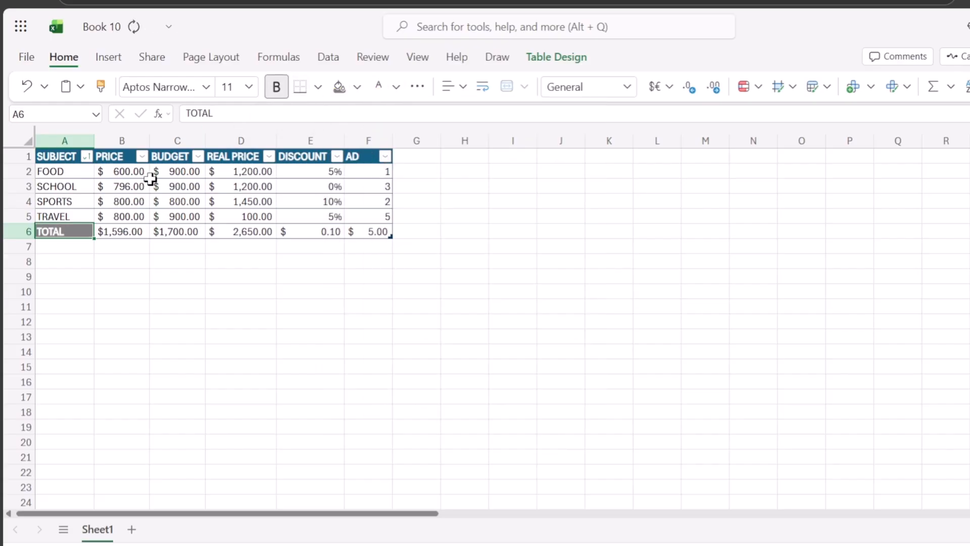
pyautogui.moveTo(83, 223)
pyautogui.mouseDown()
pyautogui.moveTo(81, 202)
pyautogui.moveTo(81, 232)
pyautogui.mouseUp()
pyautogui.click(90, 259)
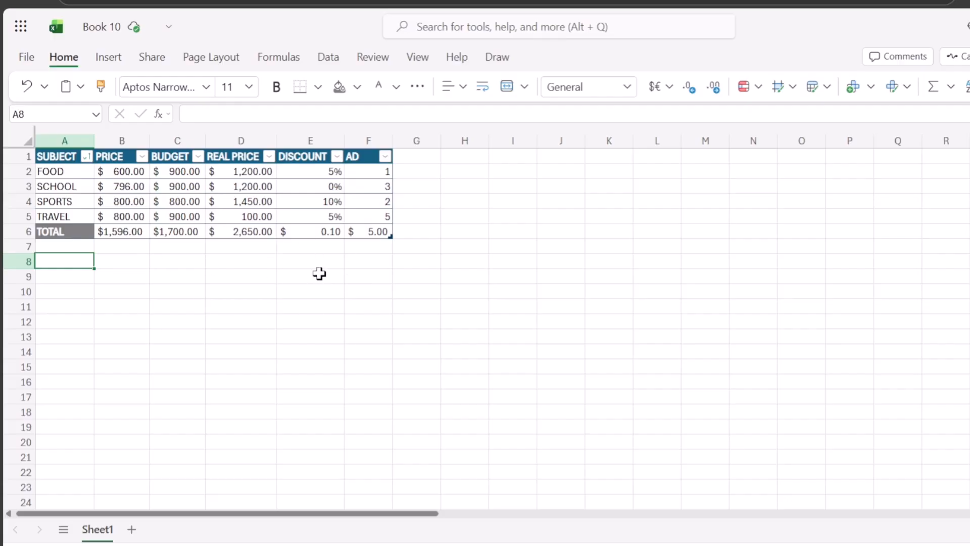
# Insert a pie chart from the data range A2:F5 and place it directly beside the table.
pyautogui.click(303, 271)
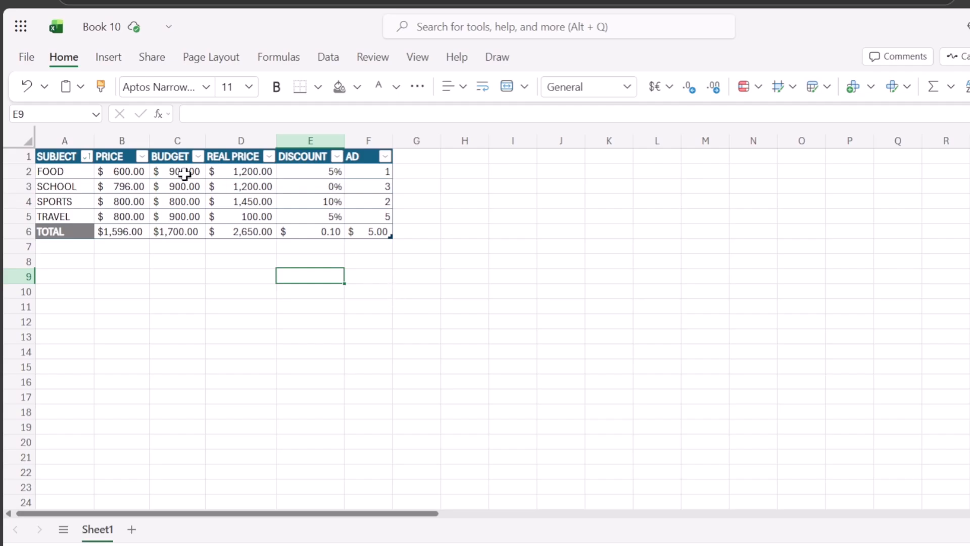
pyautogui.moveTo(65, 156); pyautogui.dragTo(371, 233)
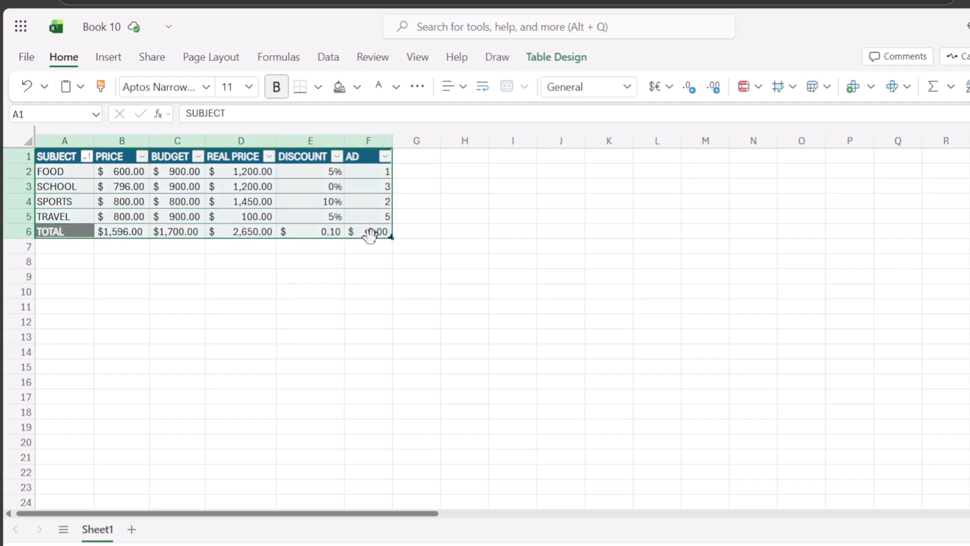
pyautogui.click(382, 215)
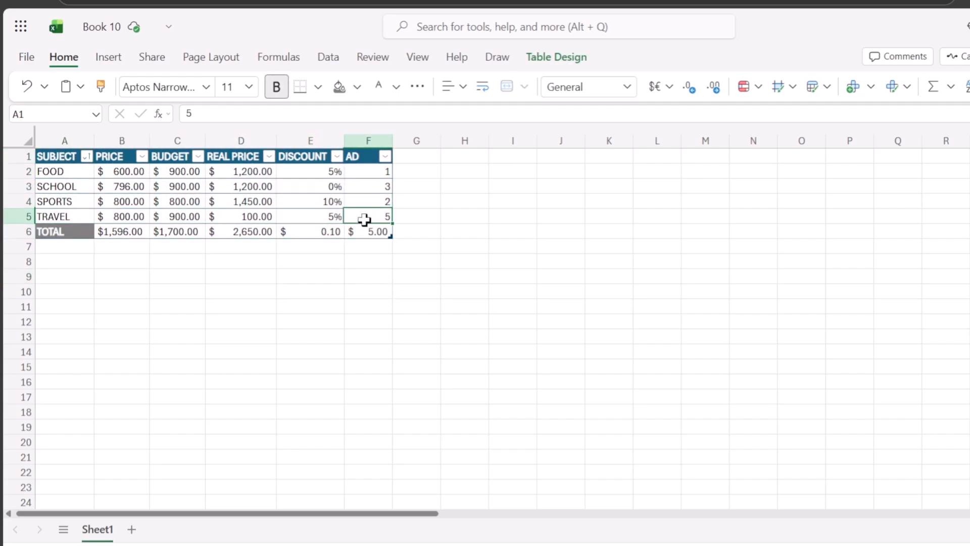
pyautogui.moveTo(71, 170); pyautogui.dragTo(352, 216)
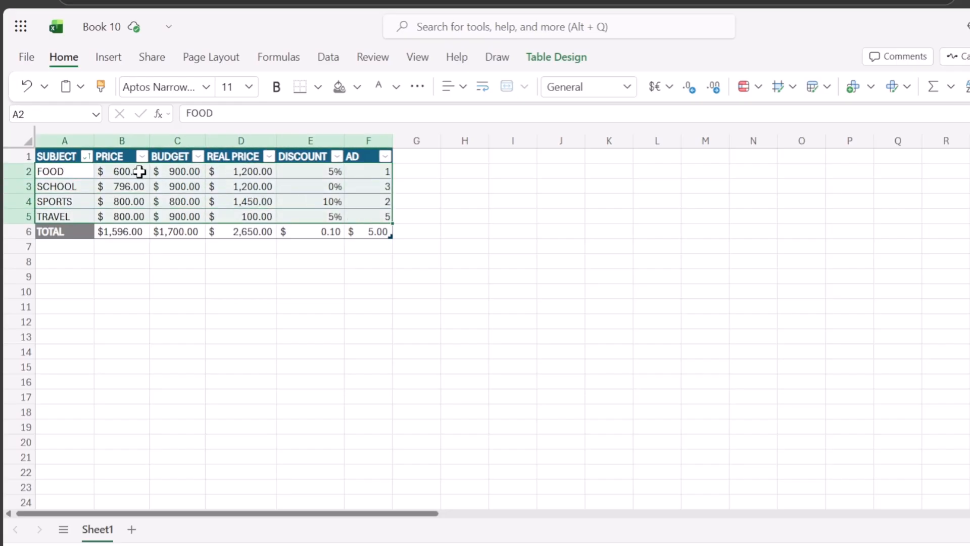
pyautogui.moveTo(75, 170); pyautogui.dragTo(363, 219)
pyautogui.click(114, 60)
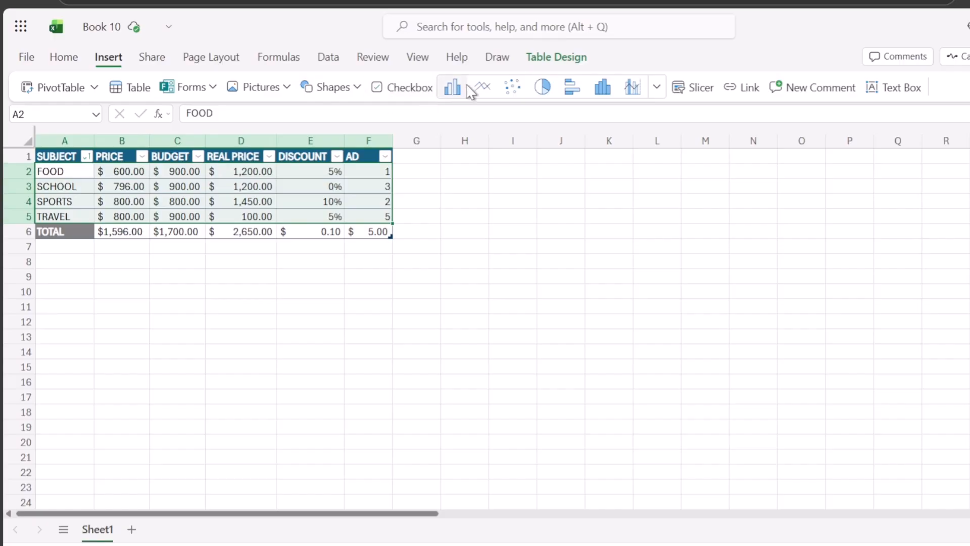
pyautogui.click(542, 88)
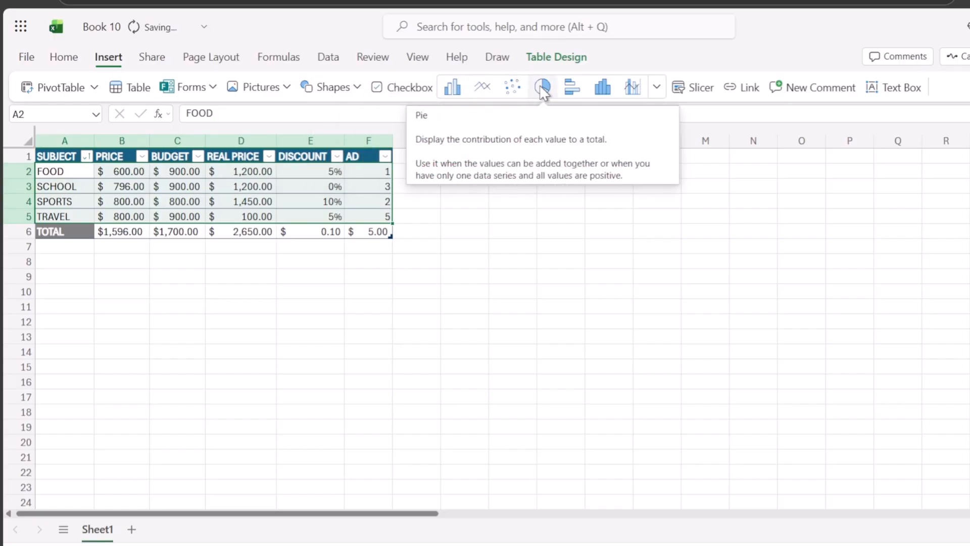
pyautogui.click(567, 279)
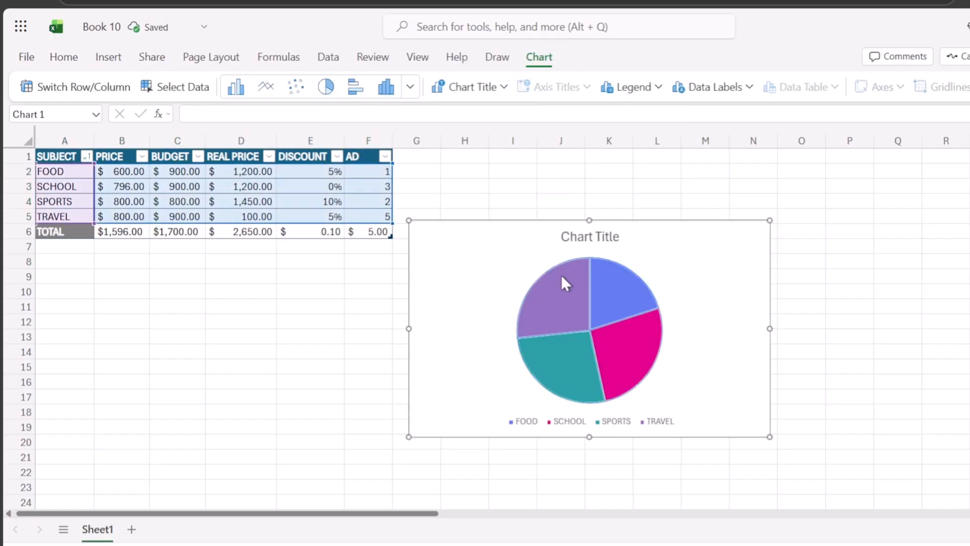
pyautogui.moveTo(500, 280); pyautogui.dragTo(486, 216)
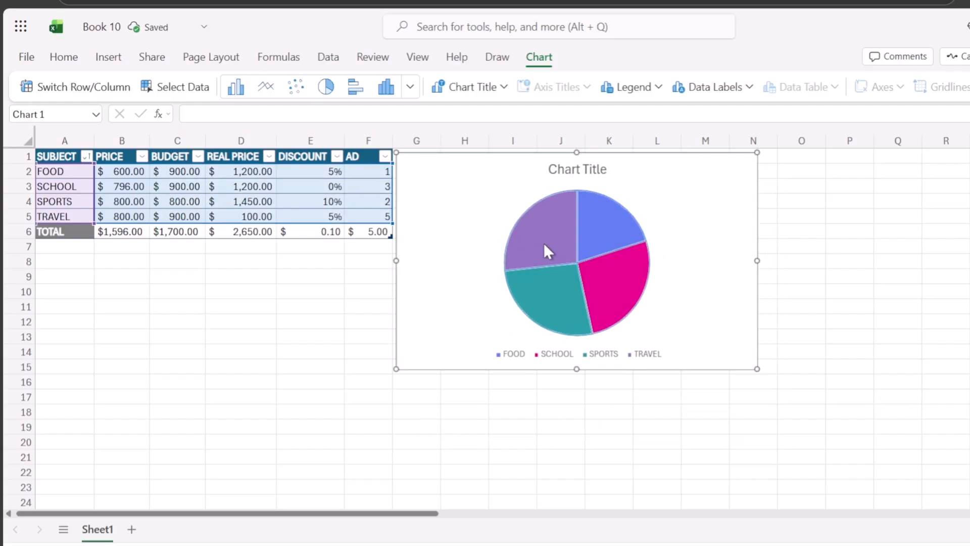
# Examine the pie chart's slices and legend, and review its data and format settings.
pyautogui.moveTo(546, 245)
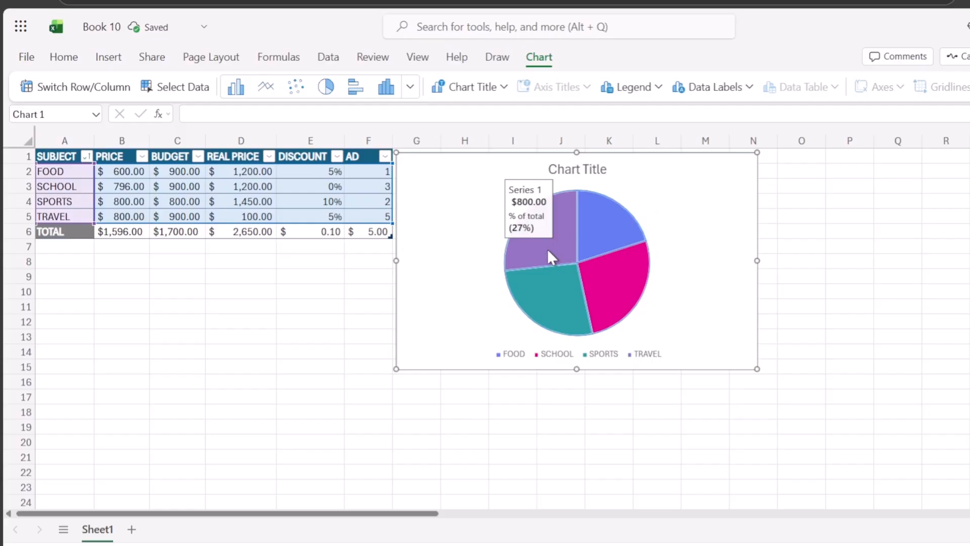
pyautogui.click(547, 253)
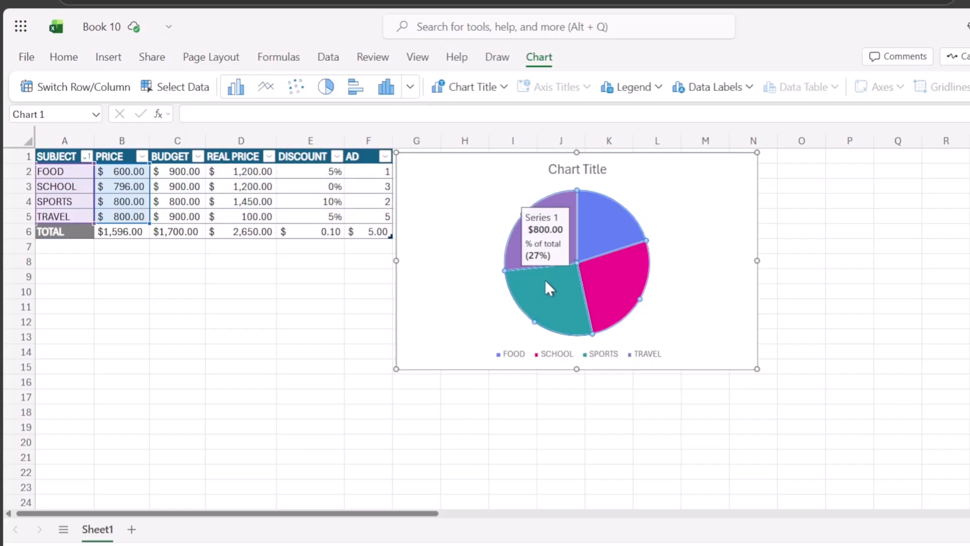
pyautogui.click(649, 355)
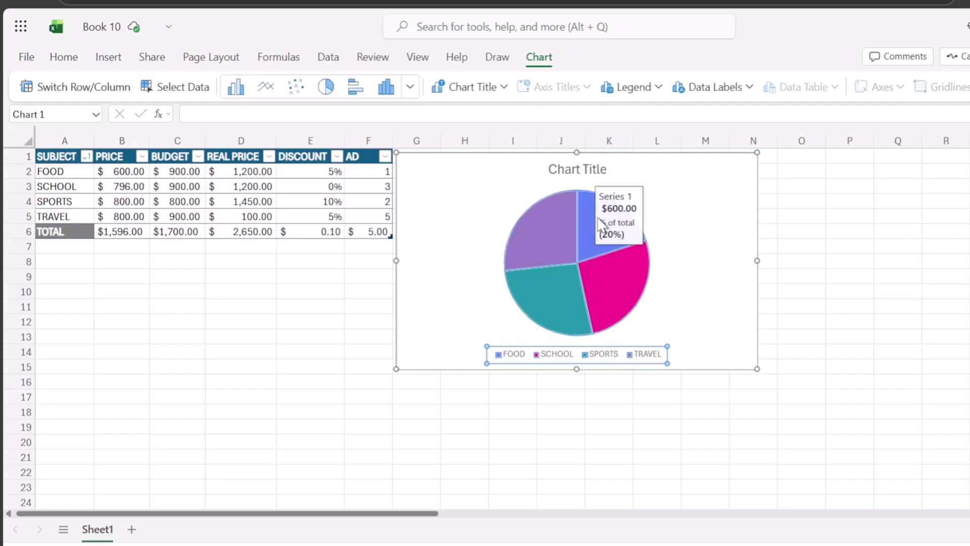
pyautogui.click(448, 253)
pyautogui.doubleClick(554, 263)
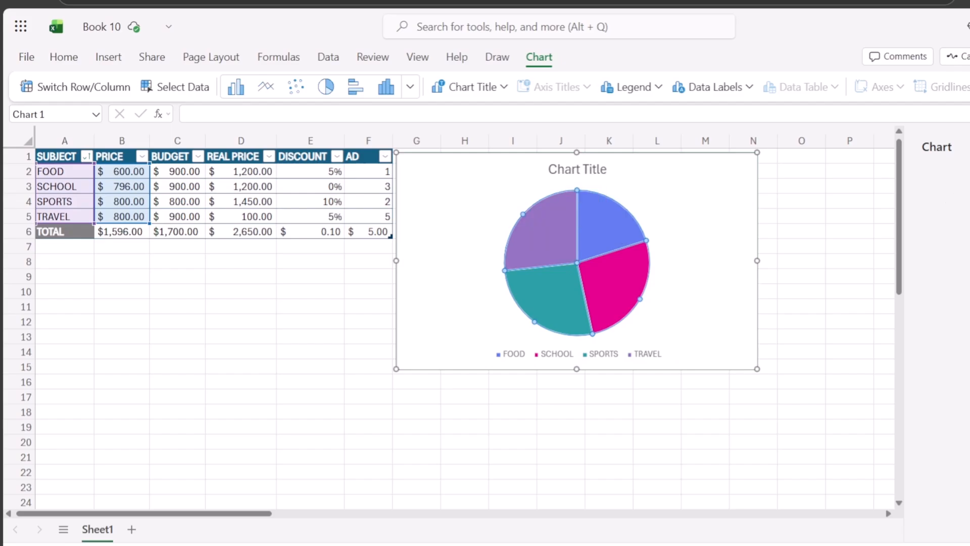
pyautogui.click(932, 187)
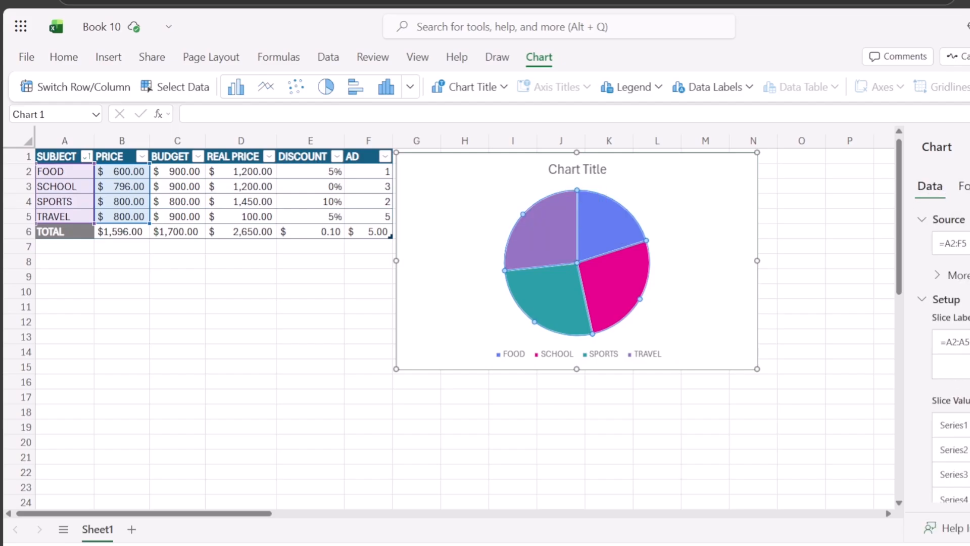
pyautogui.scroll(-1, 949, 275)
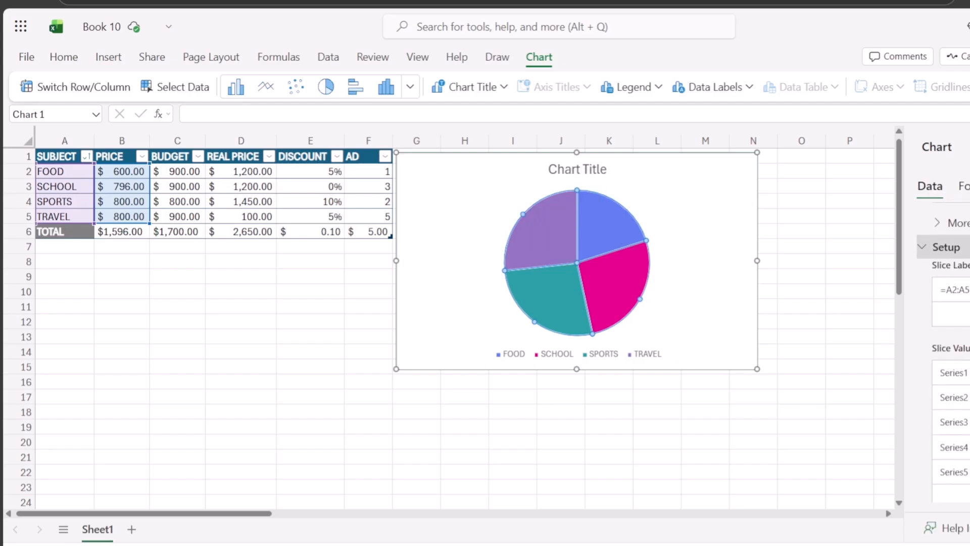
pyautogui.click(963, 186)
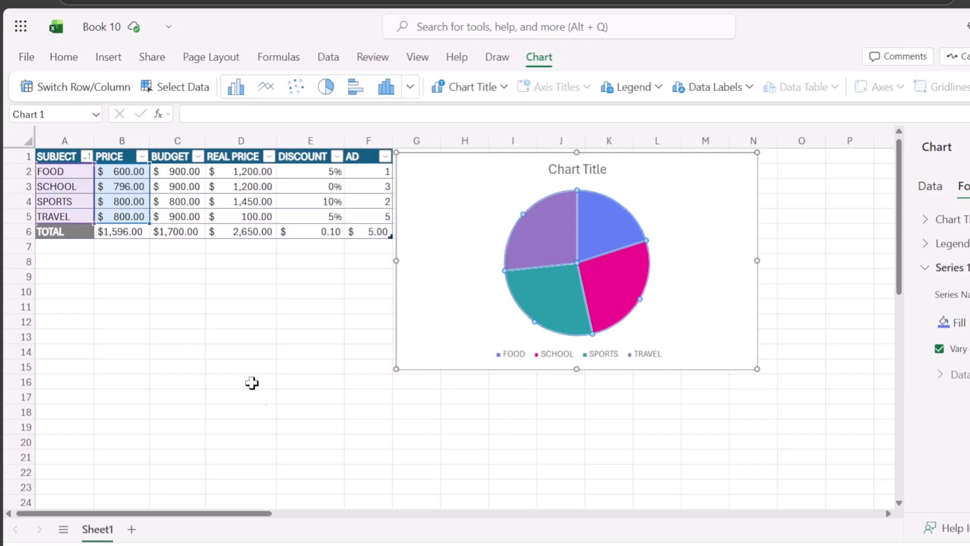
# Calculate the average of the REAL PRICE values in cell B9 with =AVERAGE(D2:D5).
pyautogui.click(117, 277)
pyautogui.write('sum')
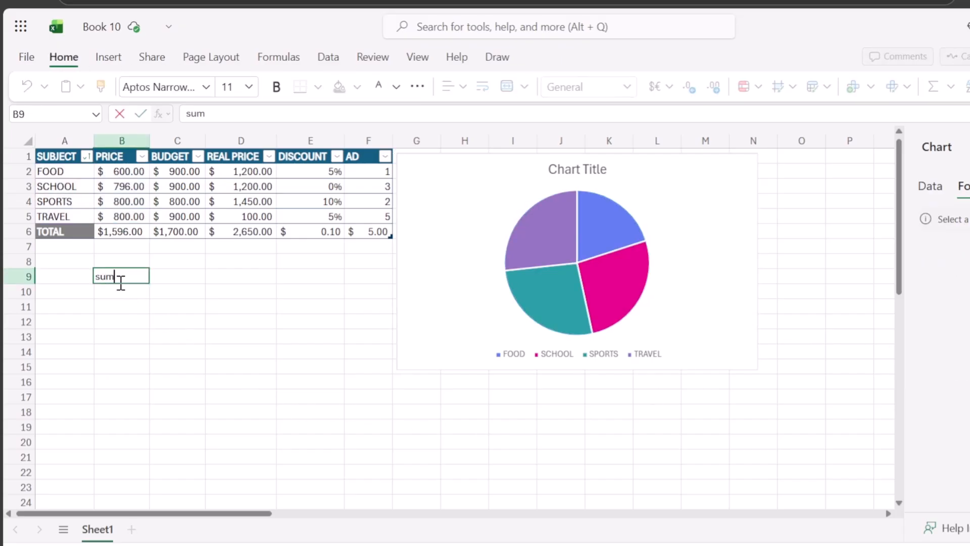
pyautogui.press('BackSpace')
pyautogui.press('BackSpace')
pyautogui.press('BackSpace')
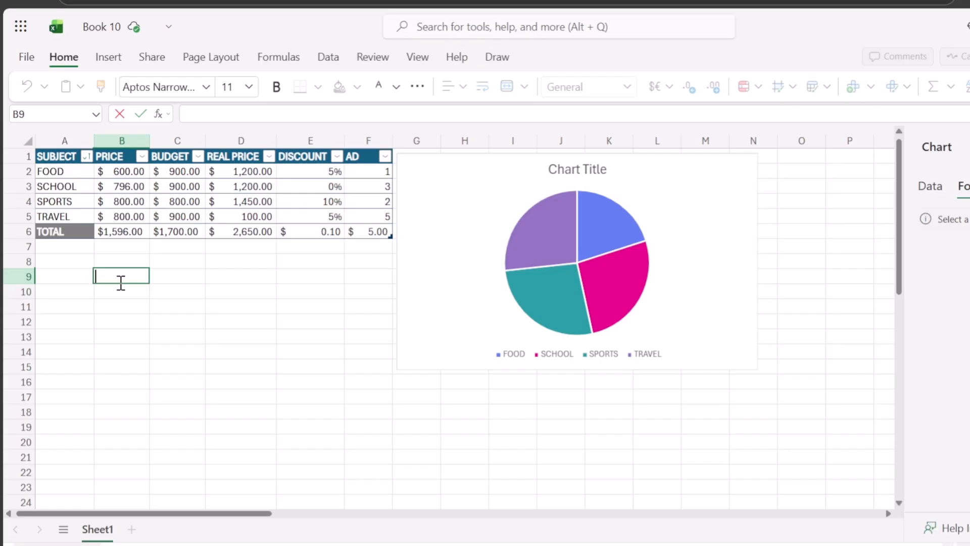
pyautogui.write('averga')
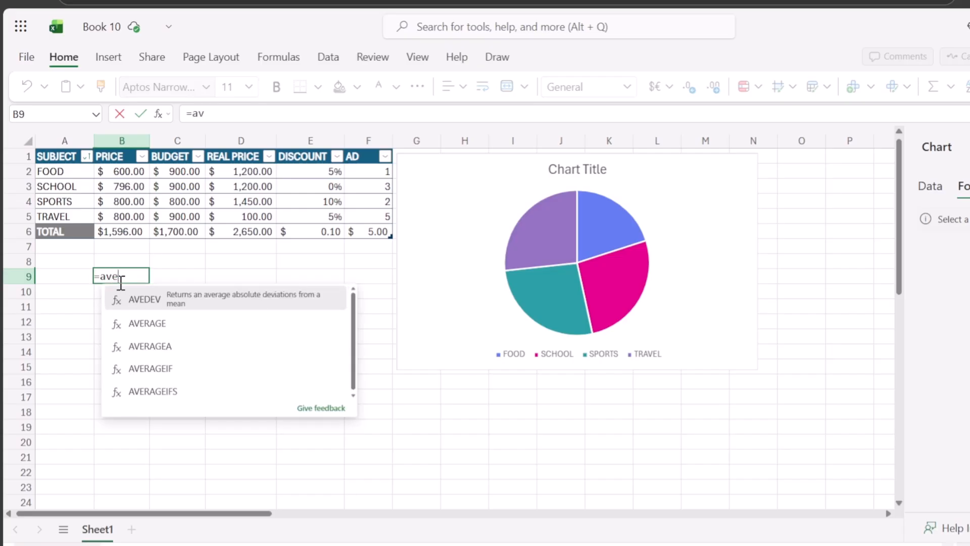
pyautogui.press('BackSpace')
pyautogui.press('BackSpace')
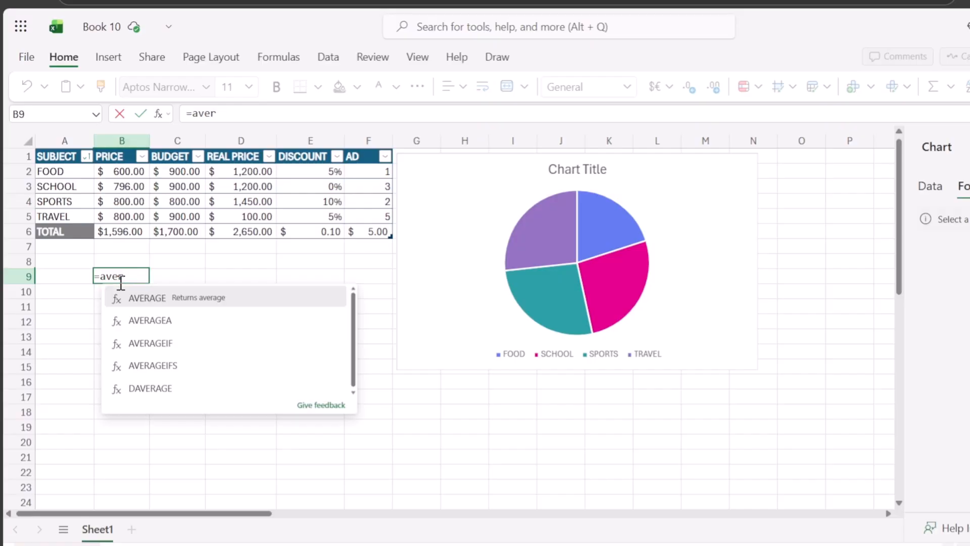
pyautogui.click(255, 300)
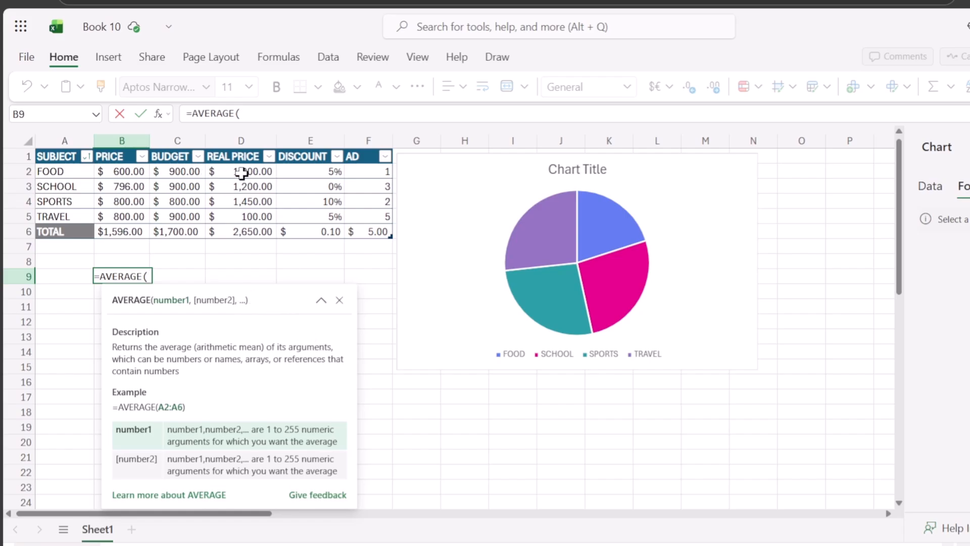
pyautogui.moveTo(237, 172); pyautogui.dragTo(257, 212)
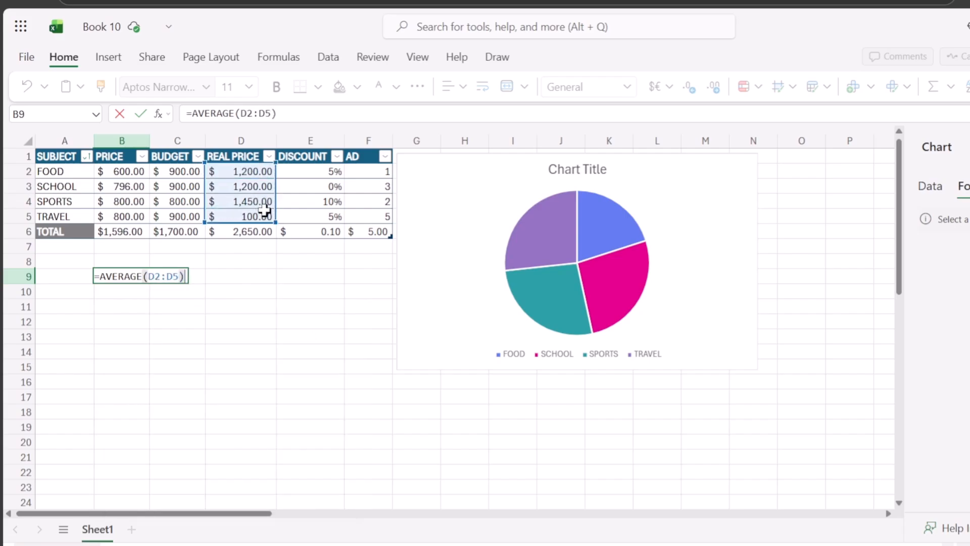
pyautogui.press('Return')
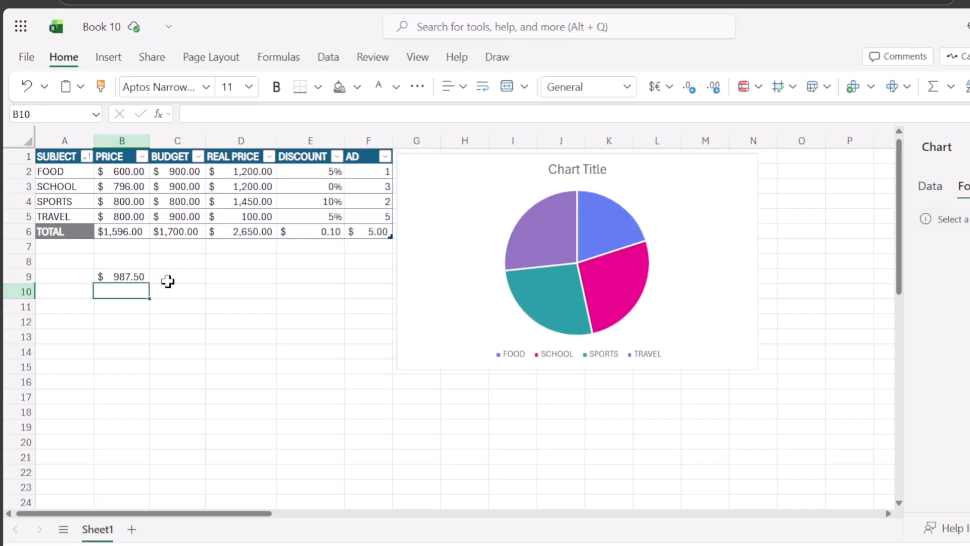
# Enter the formula =IF(D2:E2) in cell C9.
pyautogui.click(173, 278)
pyautogui.write('=IF')
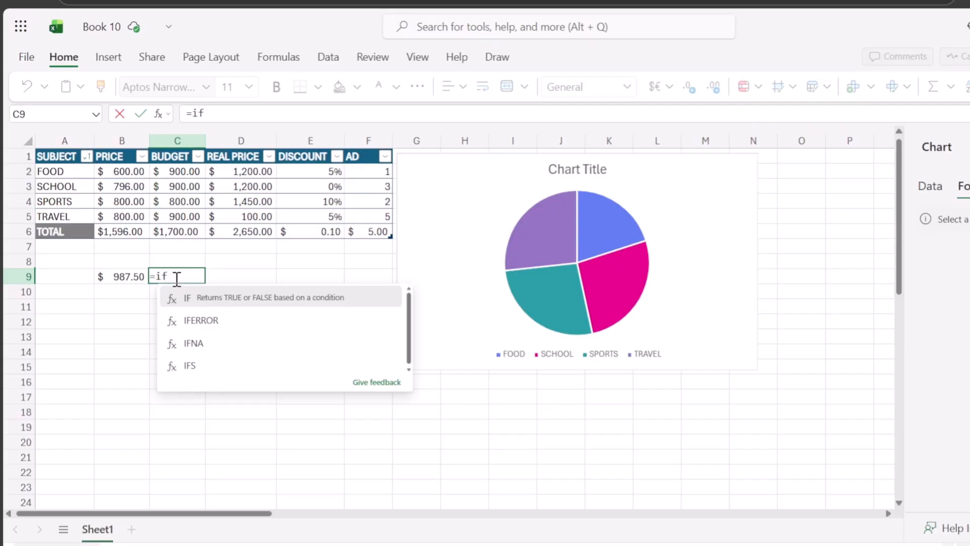
pyautogui.click(203, 295)
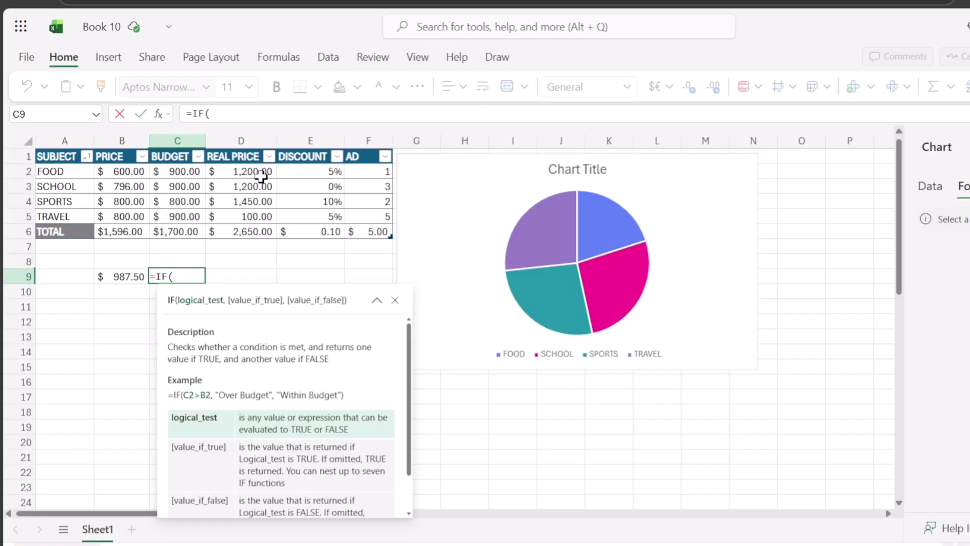
pyautogui.moveTo(265, 173); pyautogui.dragTo(325, 171)
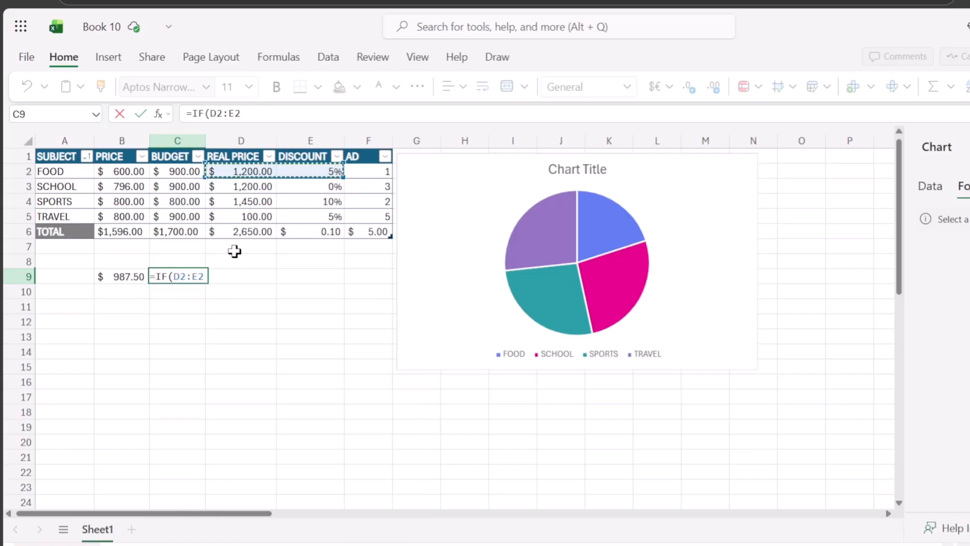
pyautogui.write(')')
pyautogui.press('Return')
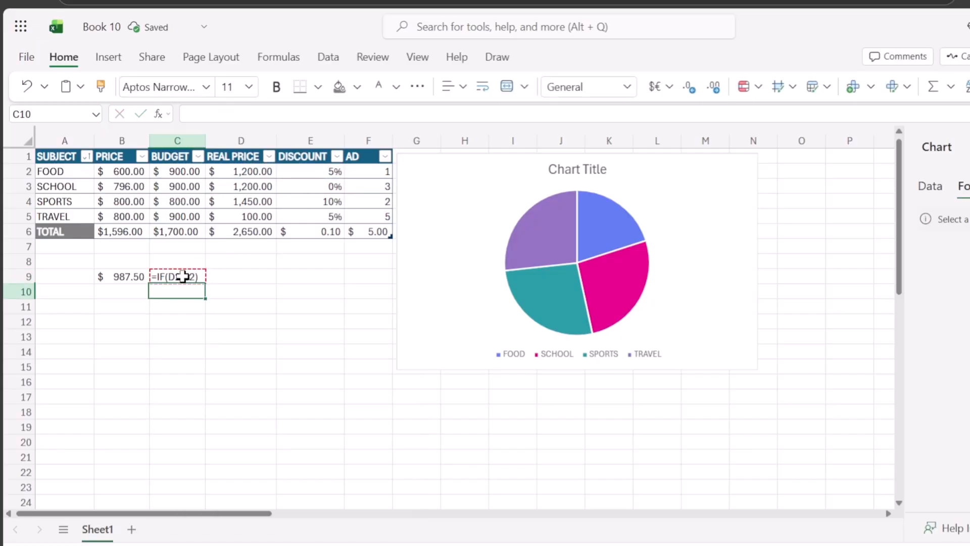
# Change the condition of the IF formula in cell C9 to D2>2000.
pyautogui.click(186, 276)
pyautogui.doubleClick(190, 276)
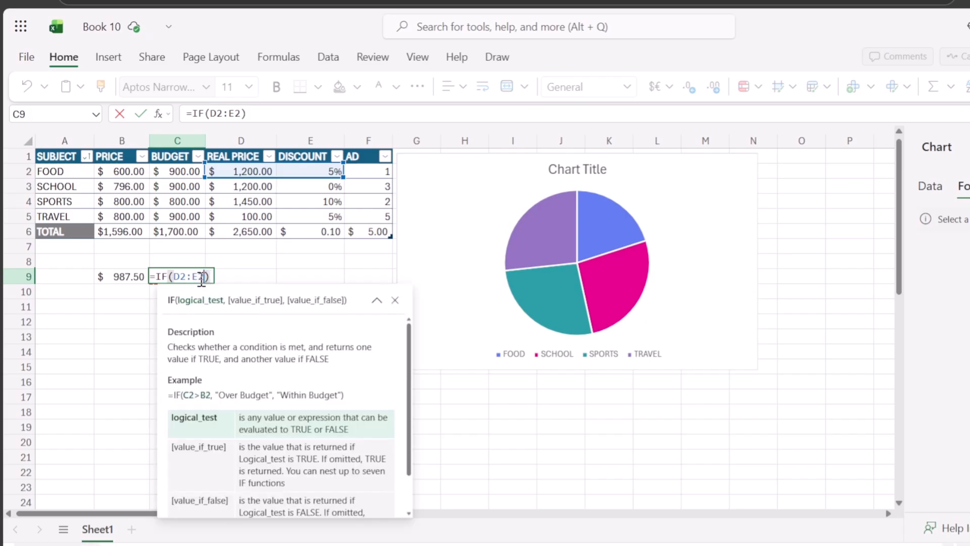
pyautogui.doubleClick(201, 279)
pyautogui.moveTo(204, 275); pyautogui.dragTo(195, 277)
pyautogui.press('BackSpace')
pyautogui.press('BackSpace')
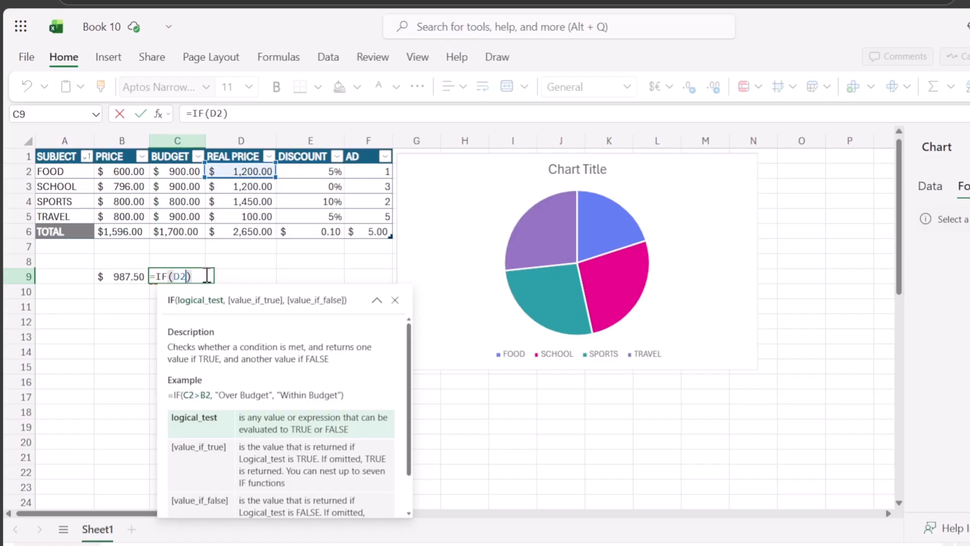
pyautogui.write('>2000')
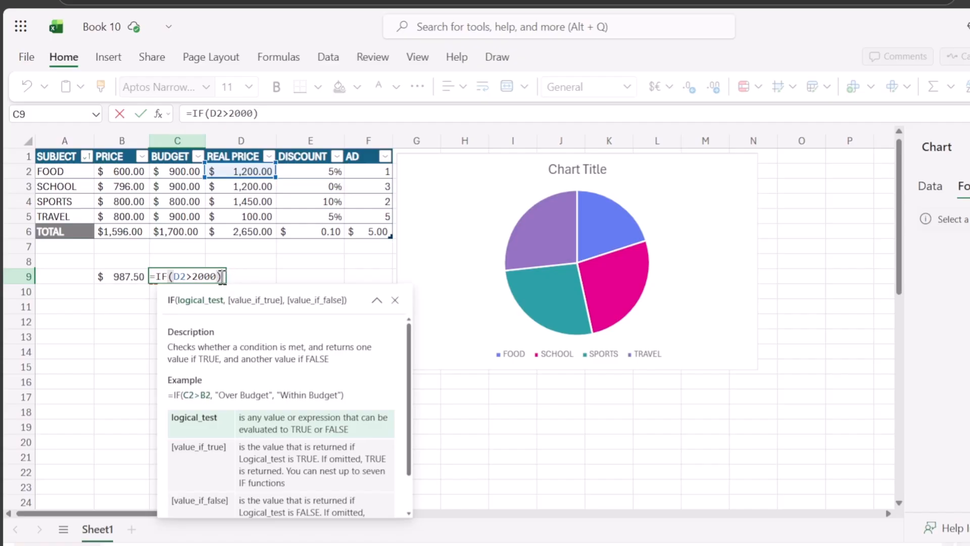
# Extend the entry in cell C9 to read =IF(D2>2000), "Target Met".
pyautogui.click(223, 277)
pyautogui.write(',')
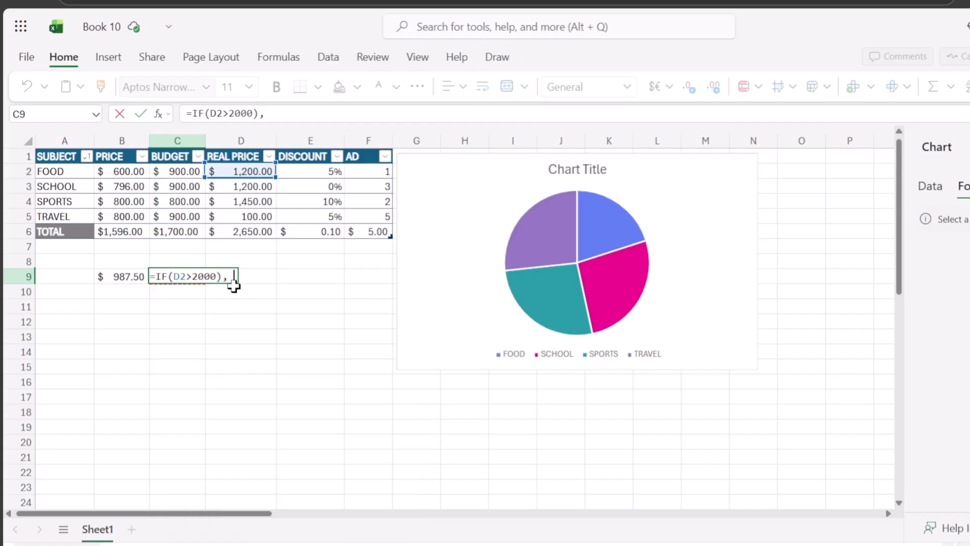
pyautogui.write(' "TAR')
pyautogui.press('BackSpace')
pyautogui.press('BackSpace')
pyautogui.press('BackSpace')
pyautogui.press('BackSpace')
pyautogui.write('"Target')
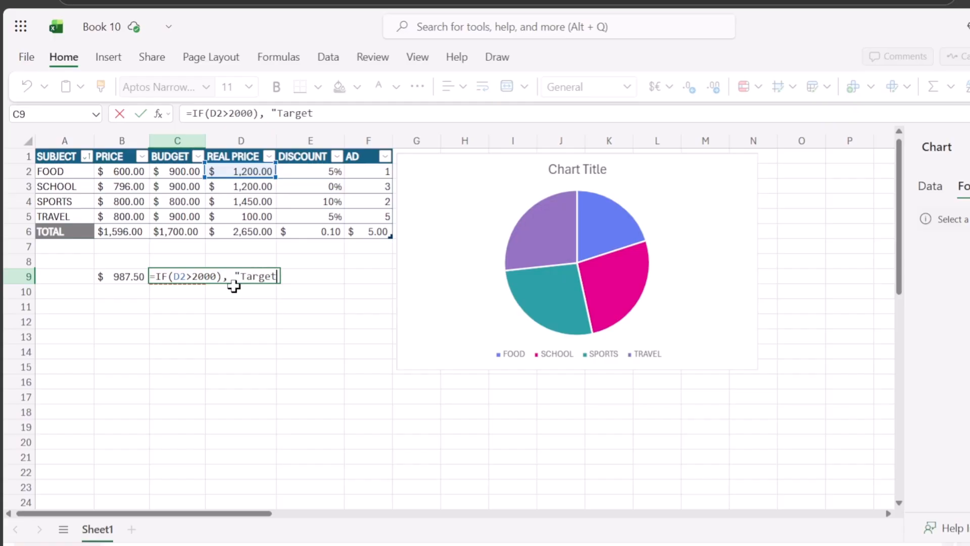
pyautogui.write(' Met",')
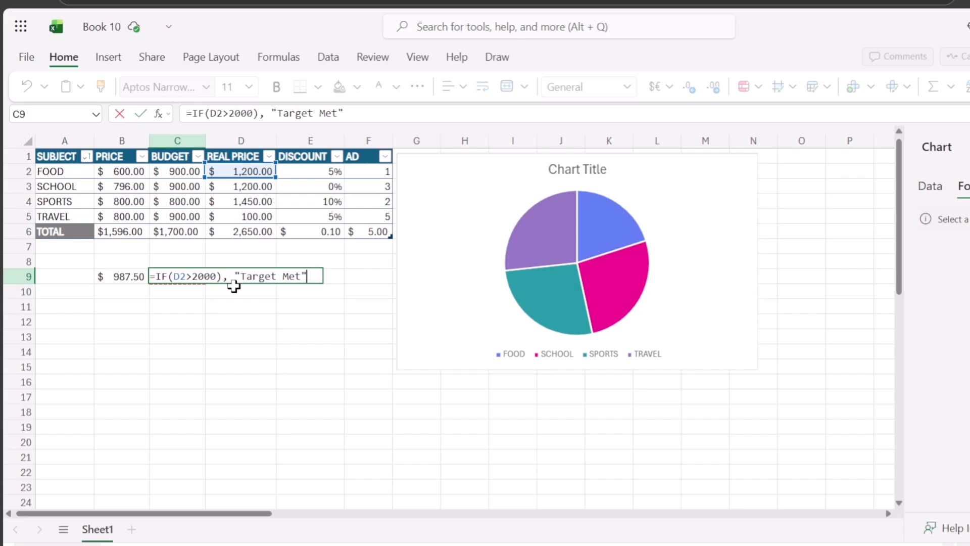
pyautogui.press('Return')
pyautogui.click(237, 275)
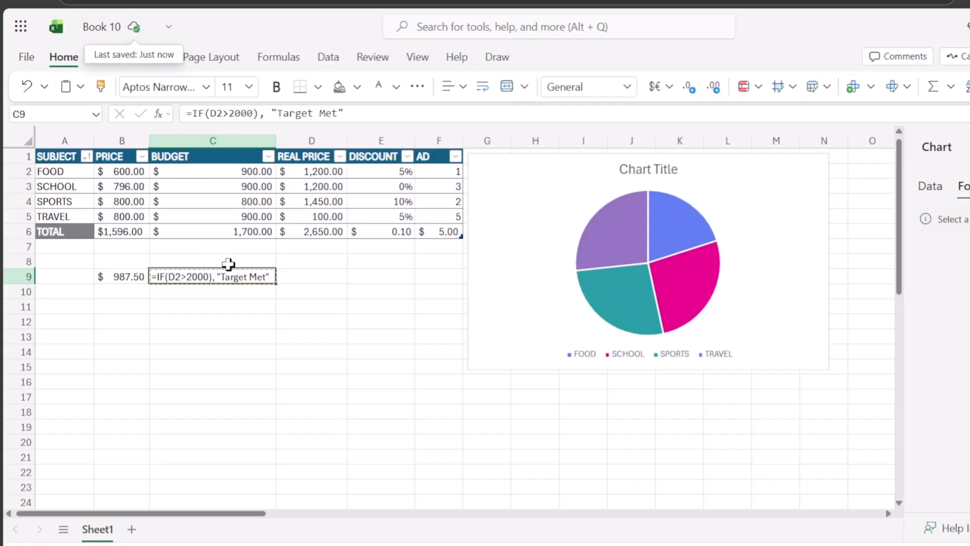
# Draw black pen marks: an arrow from cell E6 to the pie chart, a loop at the chart title's end, and quotation marks above C9.
pyautogui.click(498, 60)
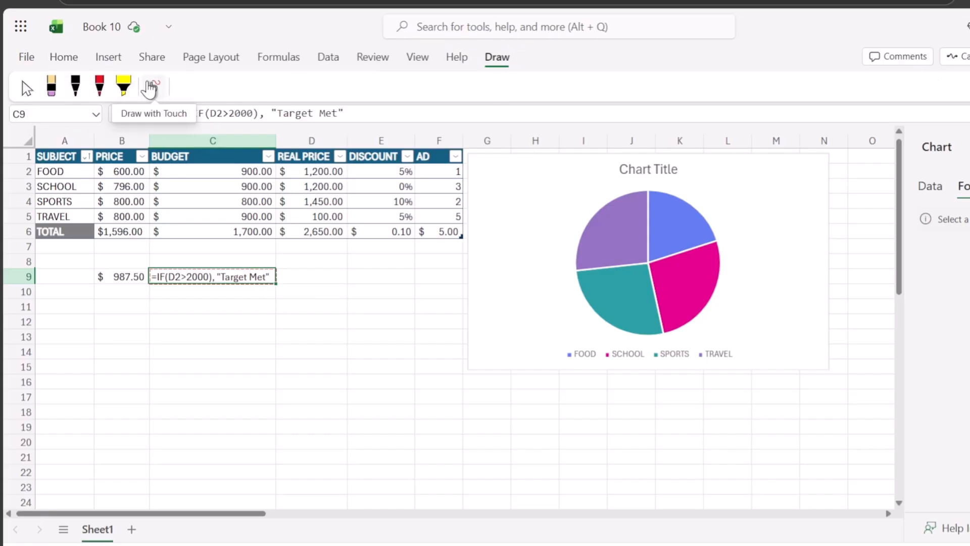
pyautogui.click(154, 87)
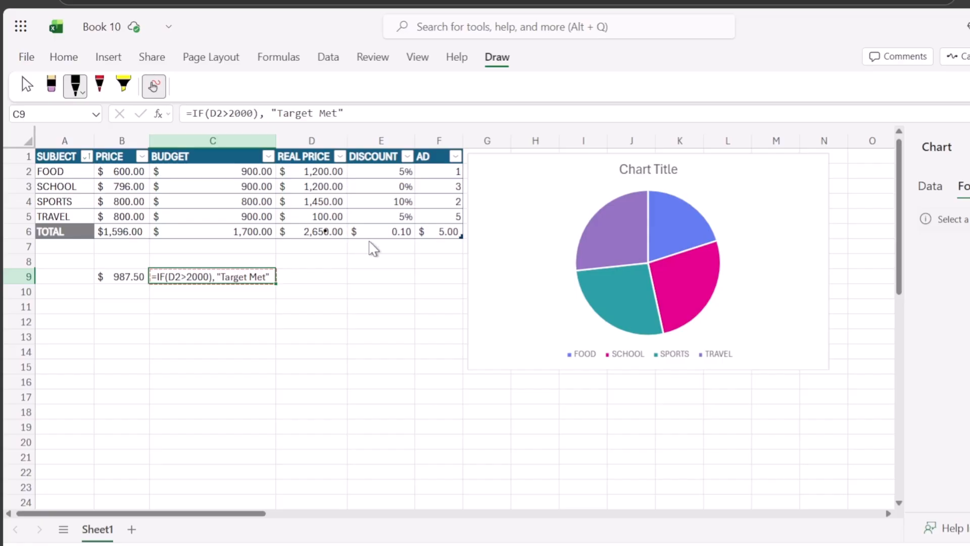
pyautogui.moveTo(378, 232)
pyautogui.mouseDown()
pyautogui.moveTo(414, 303)
pyautogui.moveTo(543, 320)
pyautogui.mouseUp()
pyautogui.moveTo(679, 172)
pyautogui.mouseDown()
pyautogui.moveTo(702, 165)
pyautogui.moveTo(666, 172)
pyautogui.mouseUp()
pyautogui.moveTo(222, 257); pyautogui.dragTo(271, 262)
pyautogui.moveTo(277, 258); pyautogui.dragTo(276, 262)
# Browse the function categories and replace the entry in cell C9 with the AutoSum Average function.
pyautogui.click(278, 57)
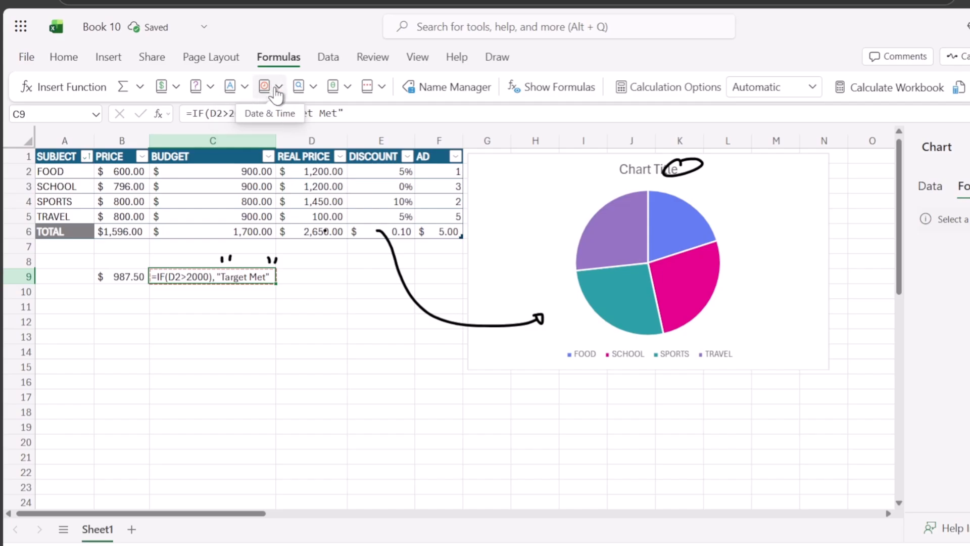
pyautogui.click(274, 90)
pyautogui.click(336, 87)
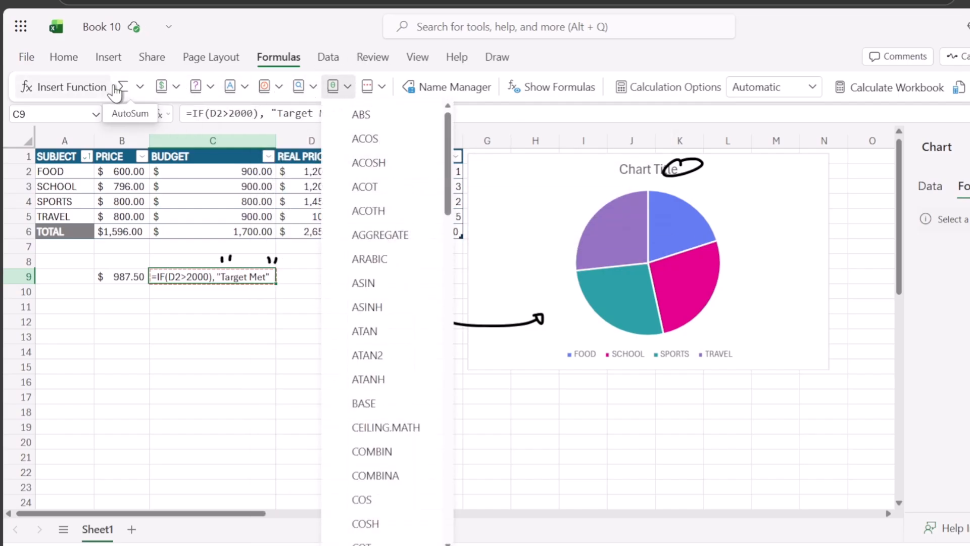
pyautogui.click(139, 87)
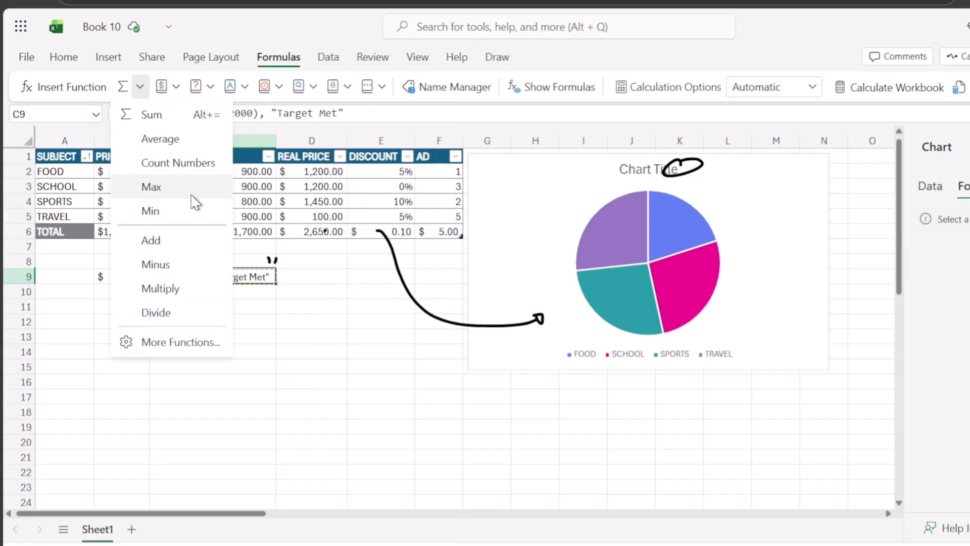
pyautogui.click(180, 139)
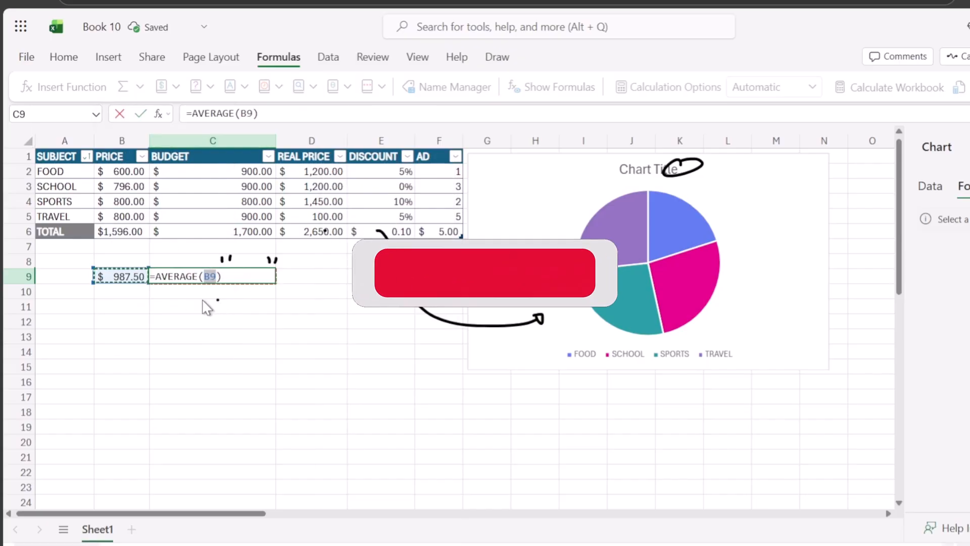